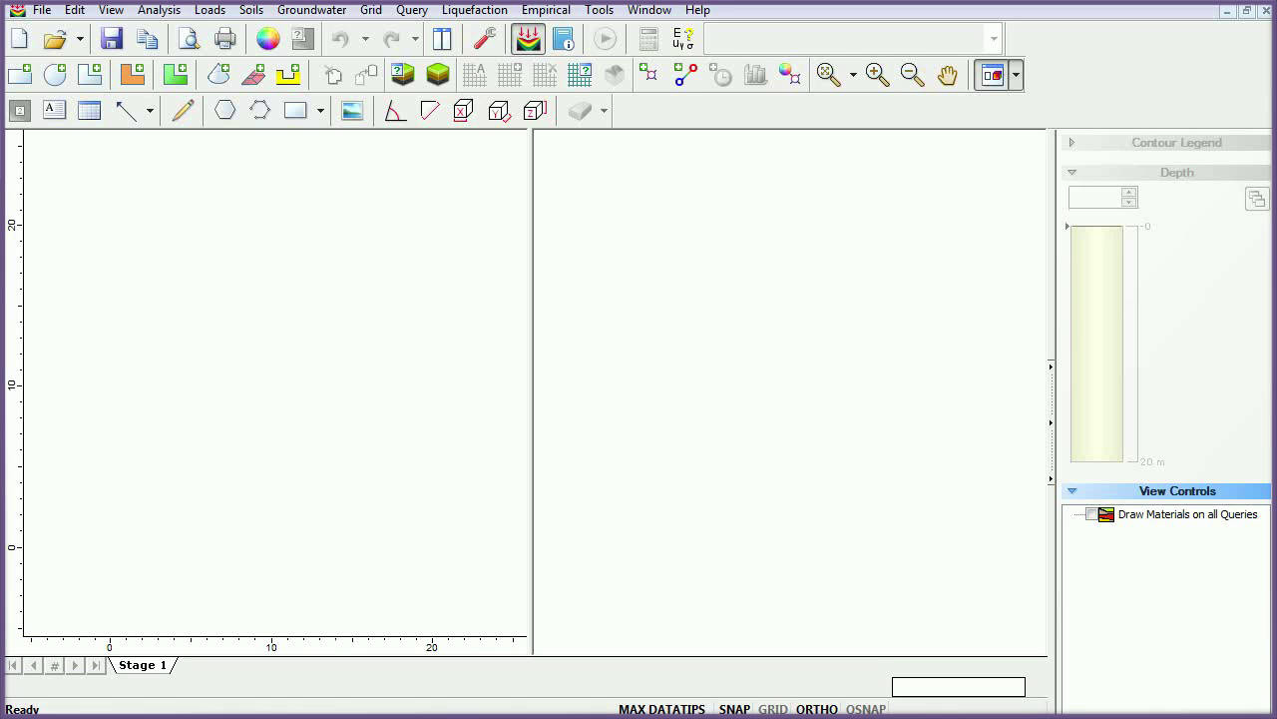
Keep stress in kPa, report settlement in millimetres, and title the project 'Quick Start Tutorial'.
{"action": "left_click", "coordinate": [490, 40]}
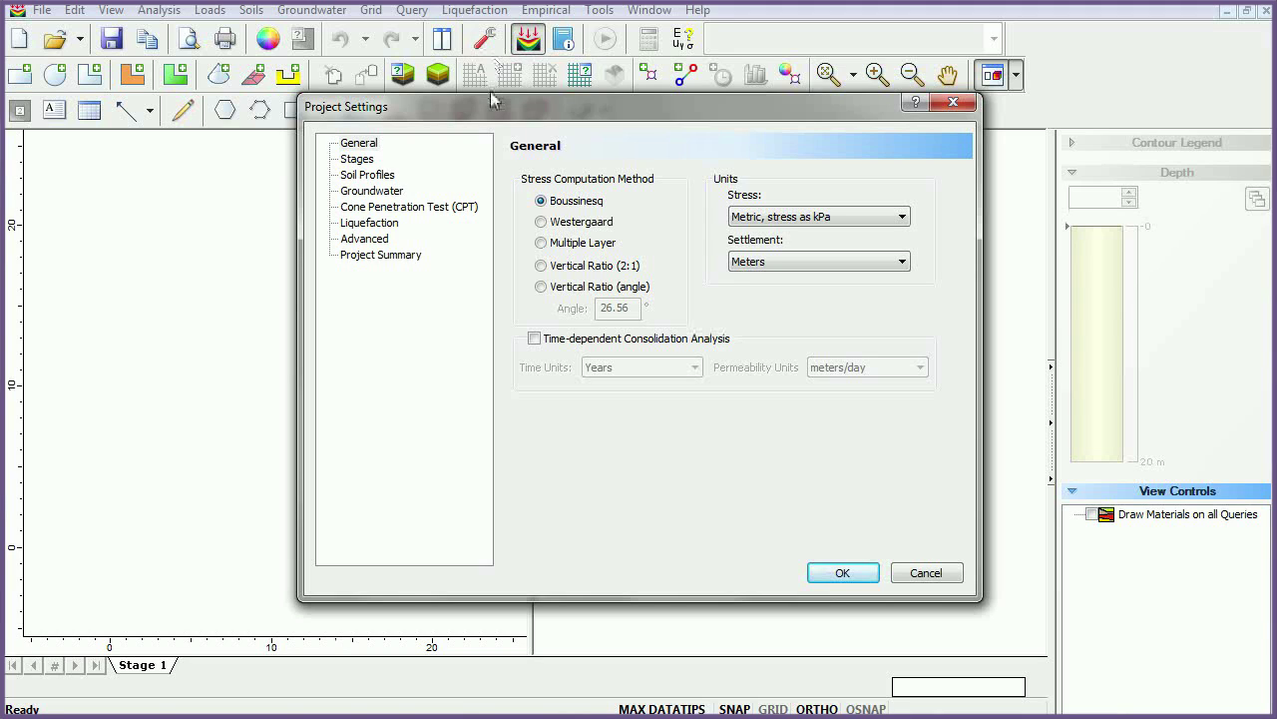
{"action": "left_click", "coordinate": [903, 217]}
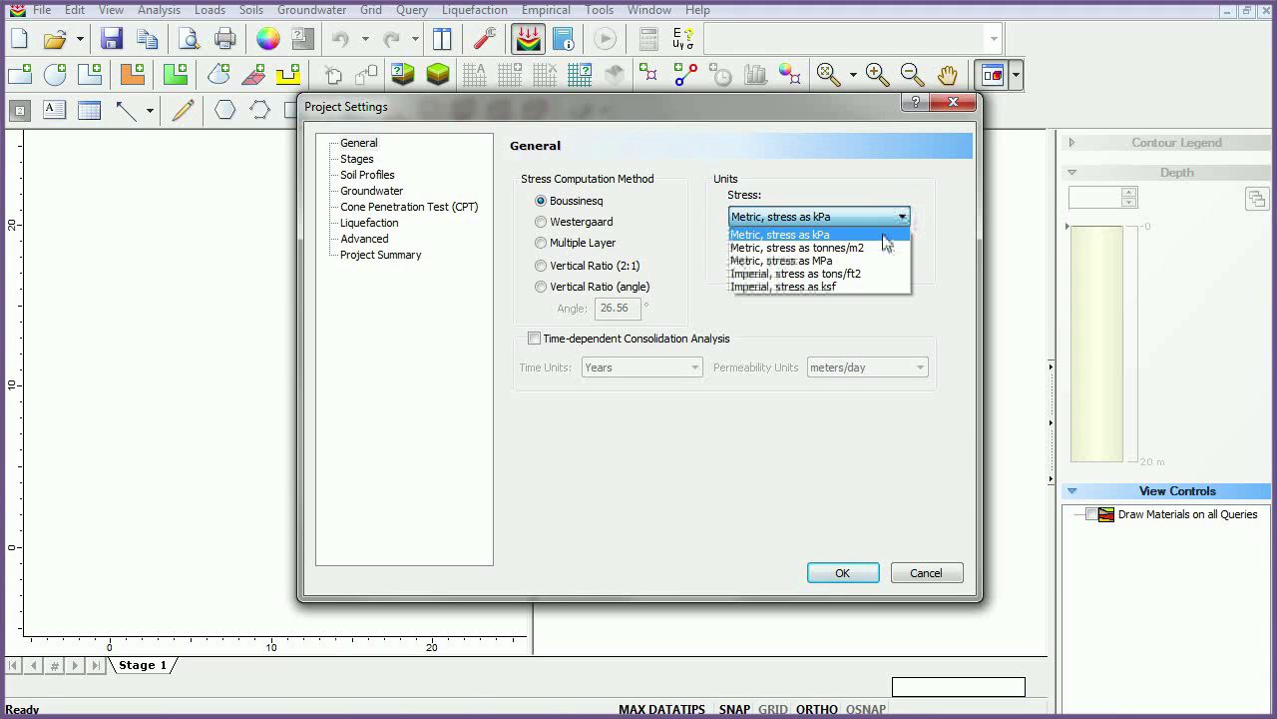
{"action": "left_click", "coordinate": [882, 234]}
{"action": "left_click", "coordinate": [903, 261]}
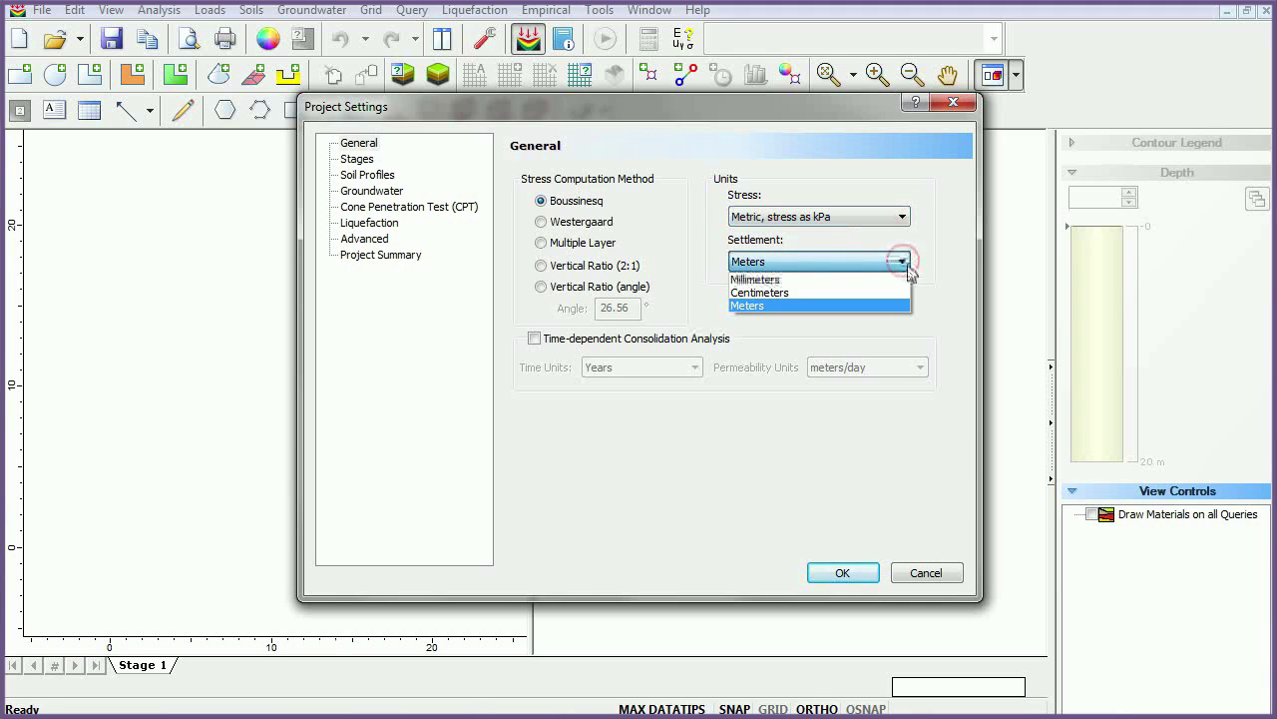
{"action": "left_click", "coordinate": [898, 280]}
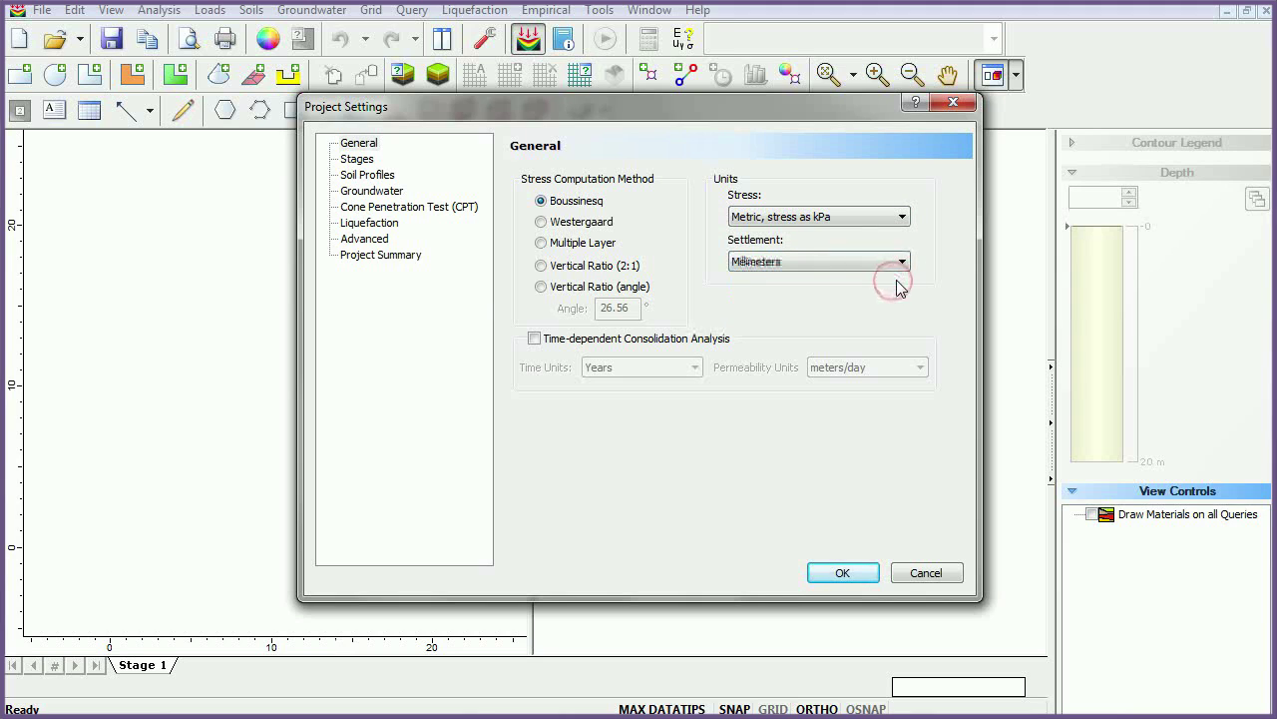
{"action": "left_click", "coordinate": [412, 254]}
{"action": "left_click", "coordinate": [616, 210]}
{"action": "type", "text": "Quick Start Tutorial"}
{"action": "key", "text": "Return"}
{"action": "left_click", "coordinate": [843, 572]}
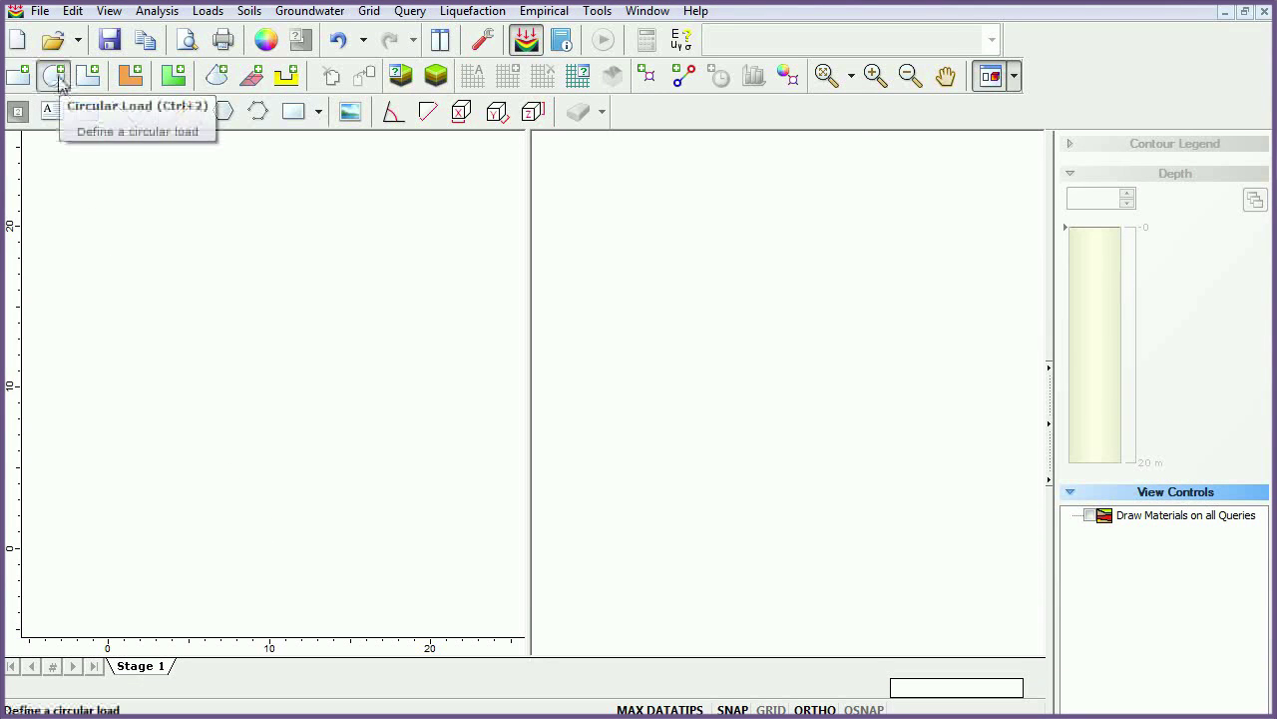
Add a flexible vertical circular load of 7 m radius and place it at 5,5.
{"action": "left_click", "coordinate": [57, 80]}
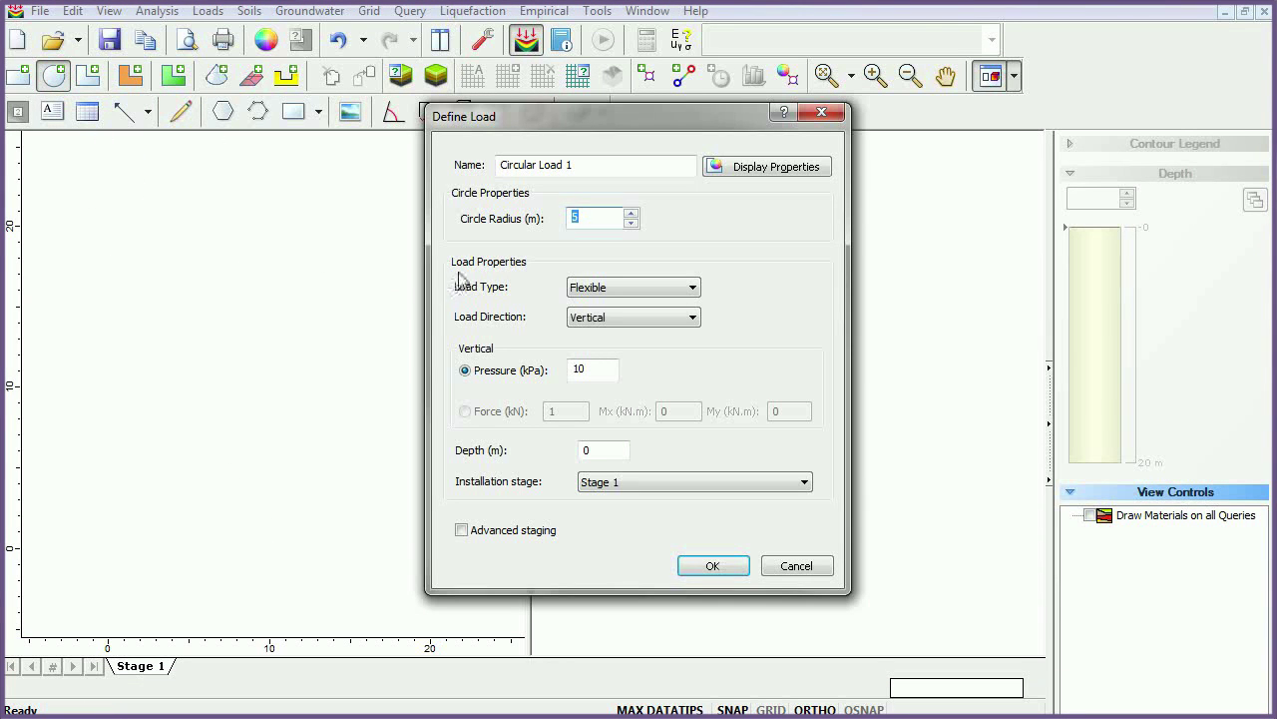
{"action": "left_click", "coordinate": [632, 212]}
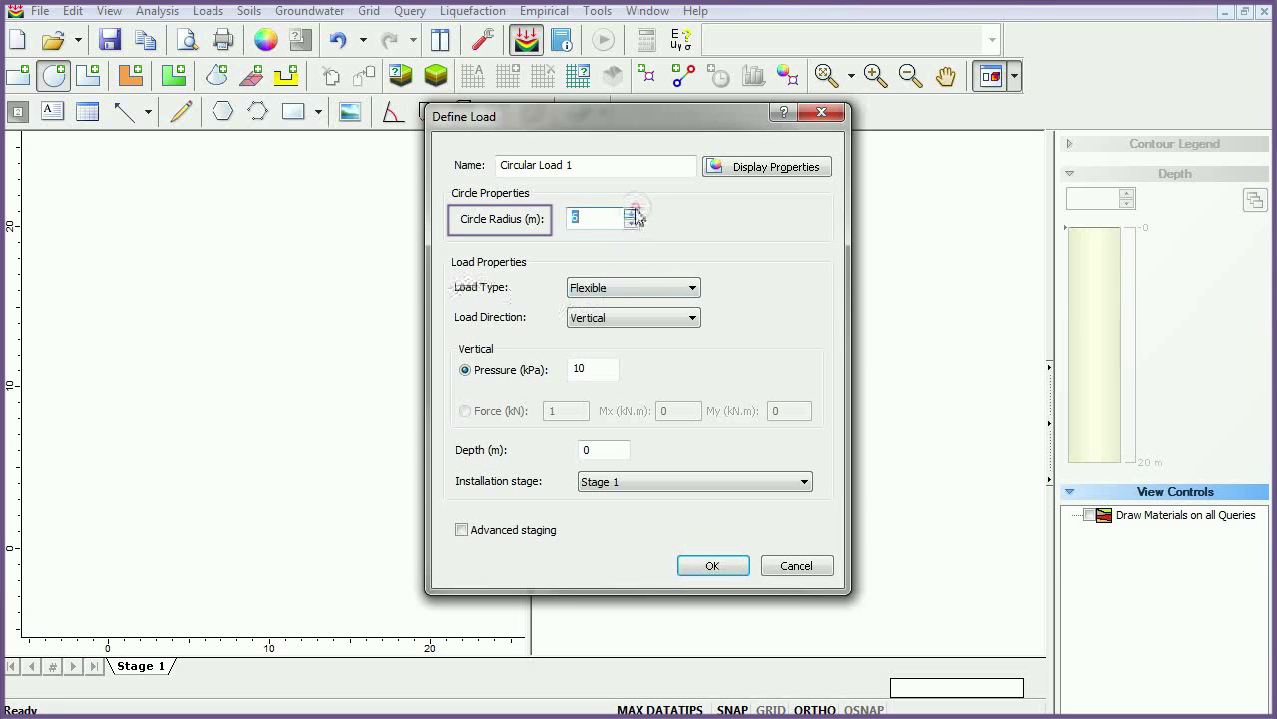
{"action": "left_click", "coordinate": [630, 212]}
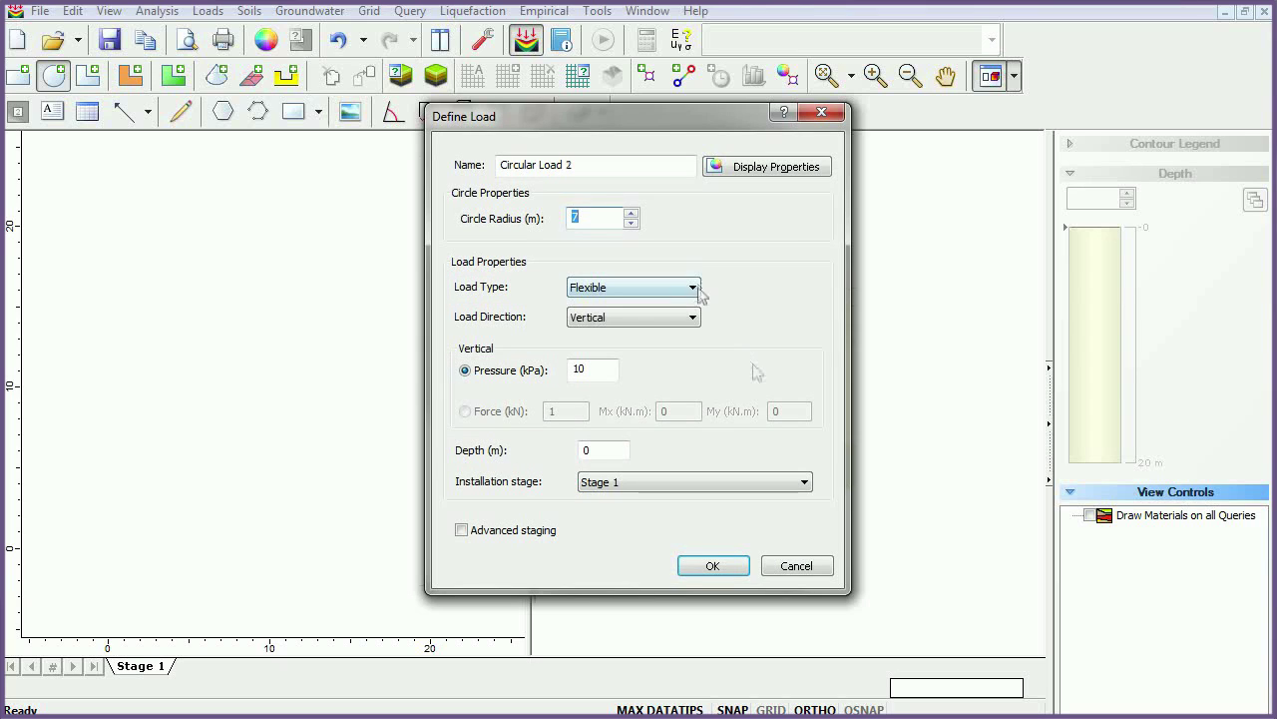
{"action": "left_click", "coordinate": [692, 288]}
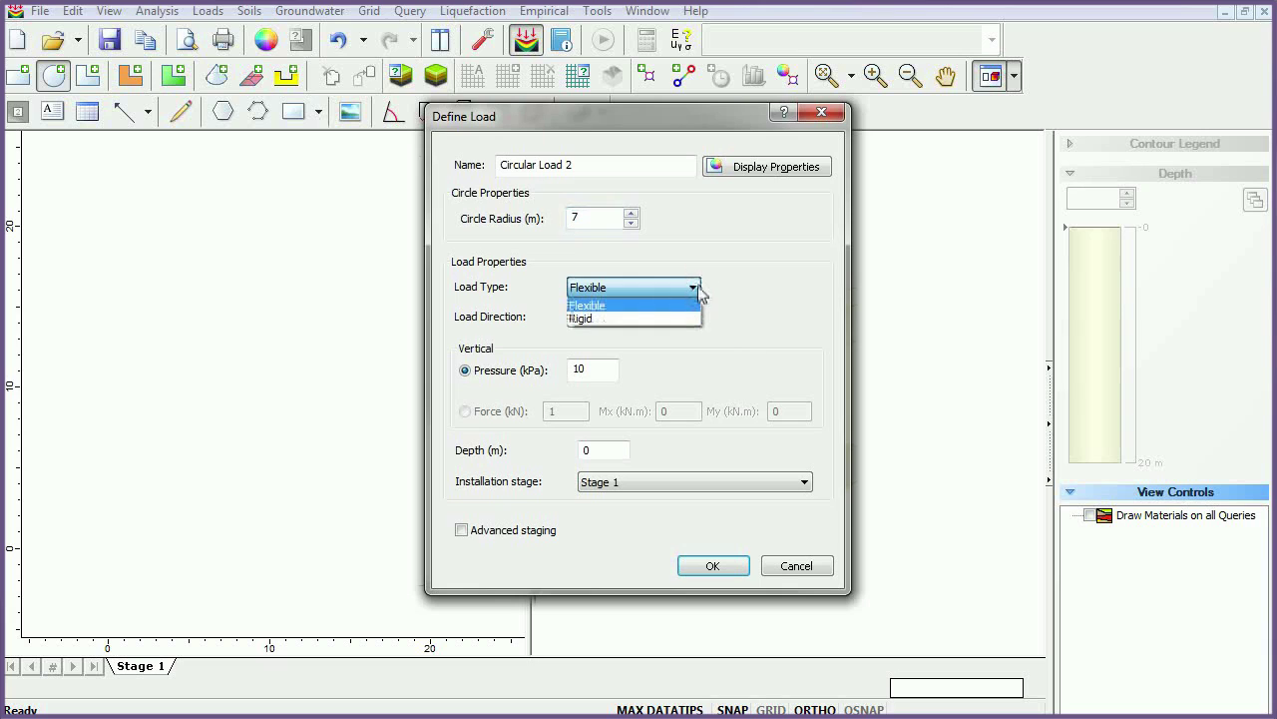
{"action": "left_click", "coordinate": [695, 287]}
{"action": "left_click", "coordinate": [692, 316]}
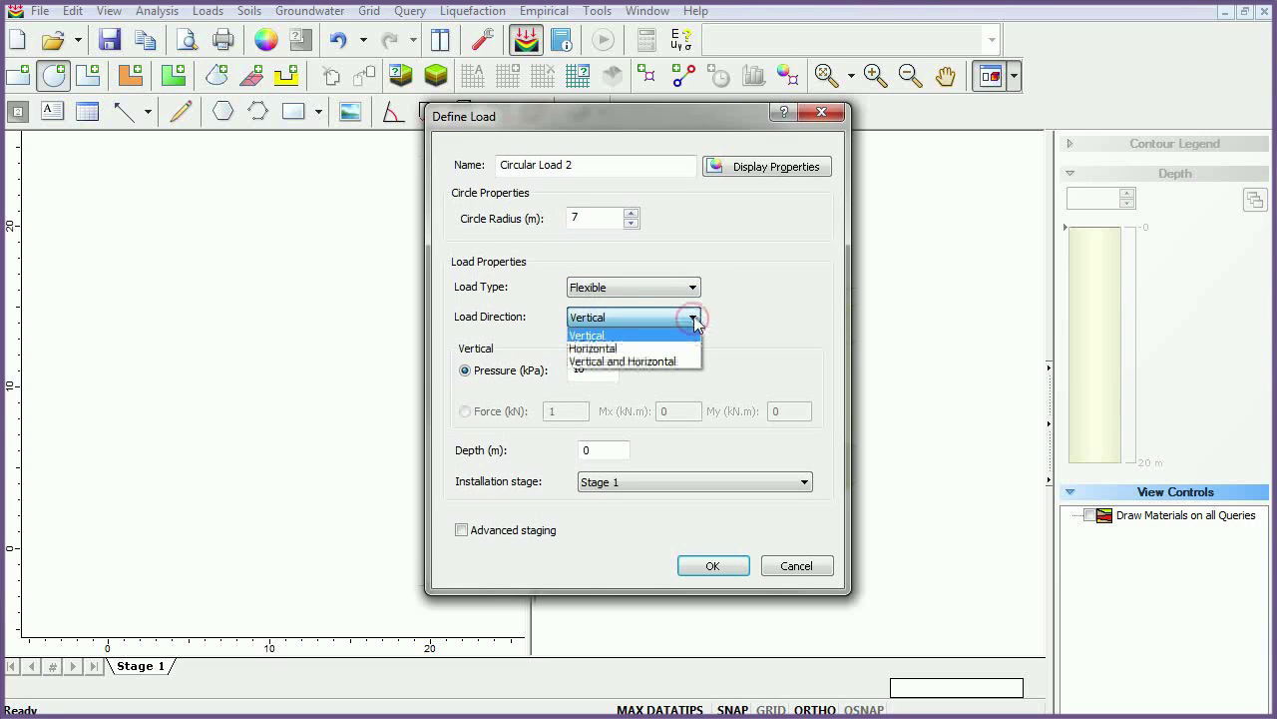
{"action": "left_click", "coordinate": [694, 320]}
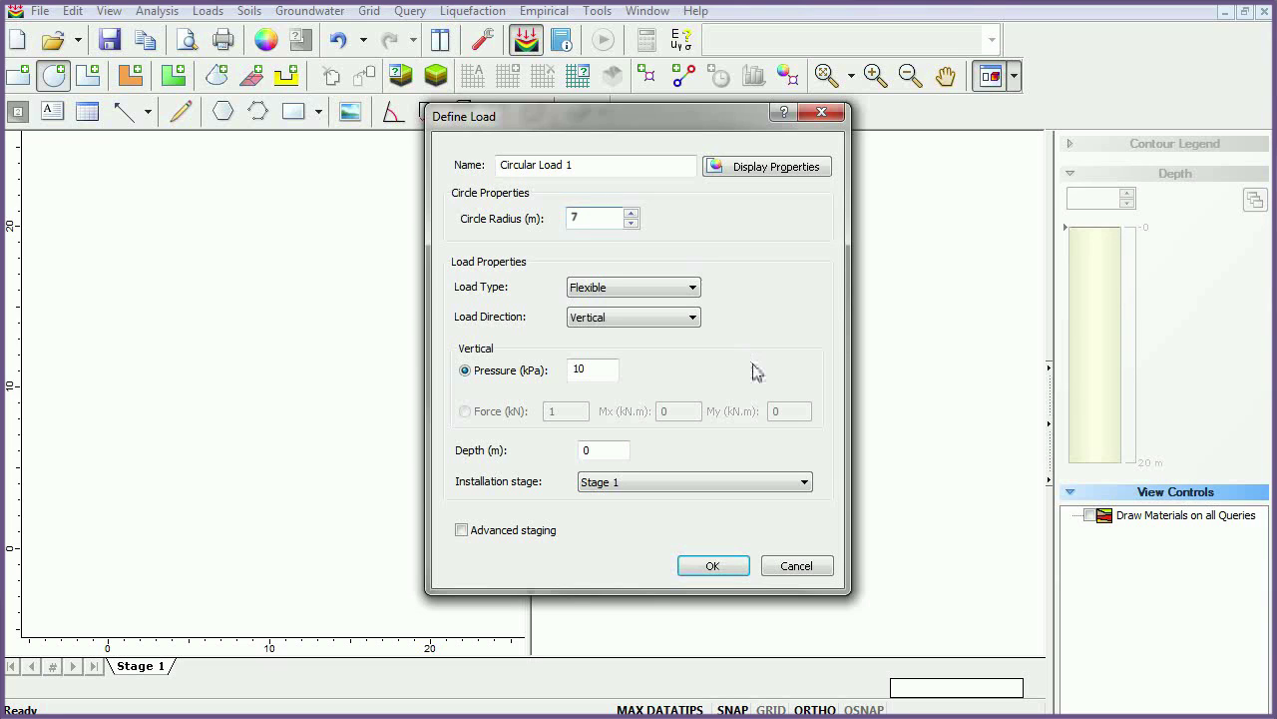
{"action": "left_click", "coordinate": [737, 571]}
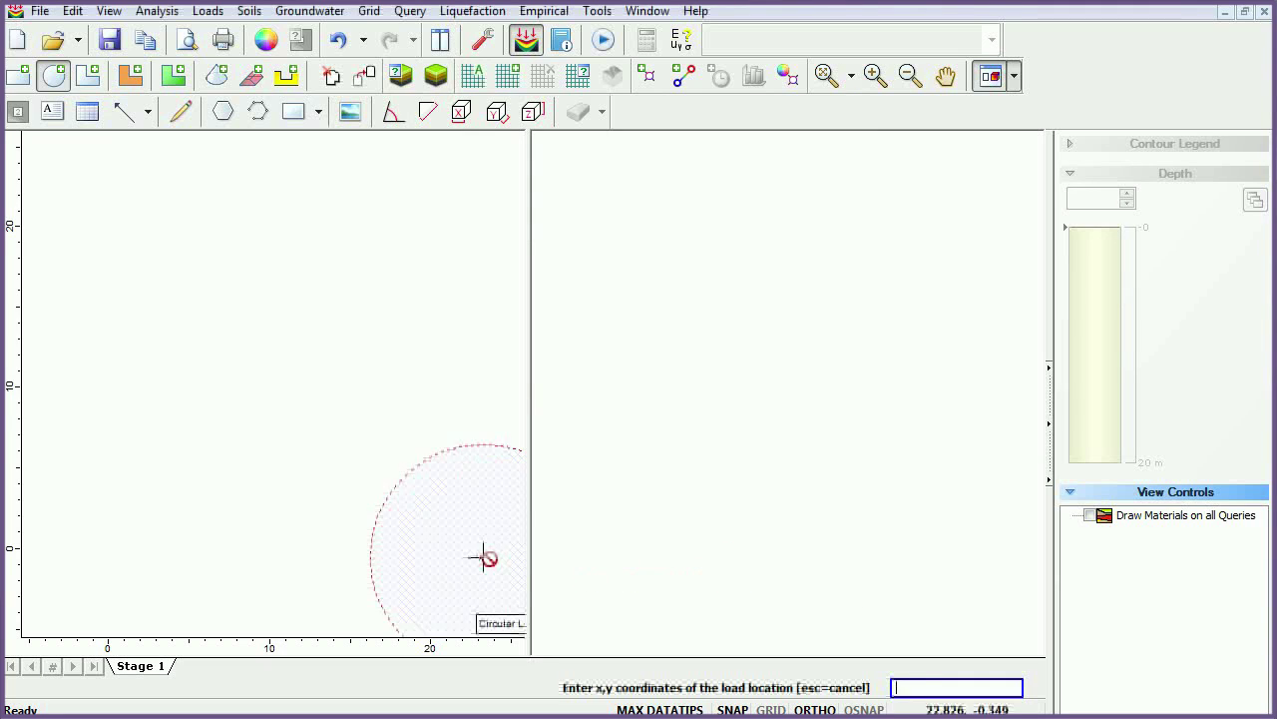
{"action": "type", "text": "5,"}
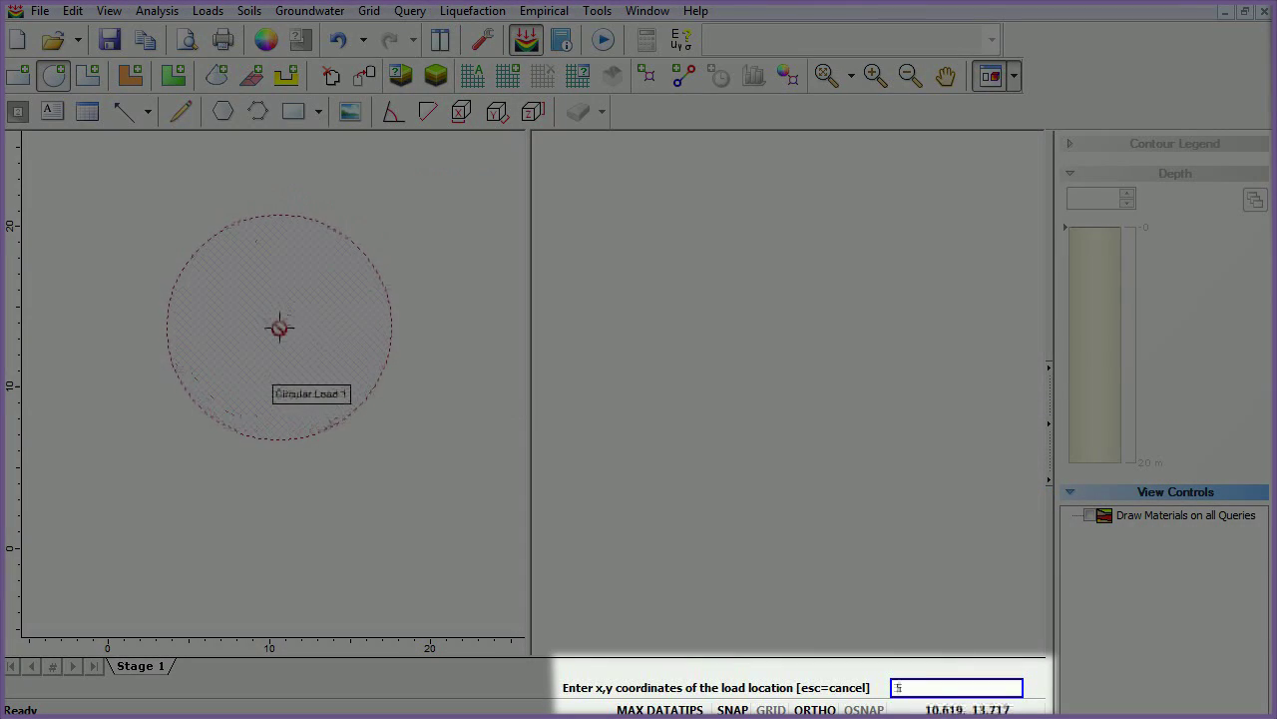
{"action": "type", "text": "5"}
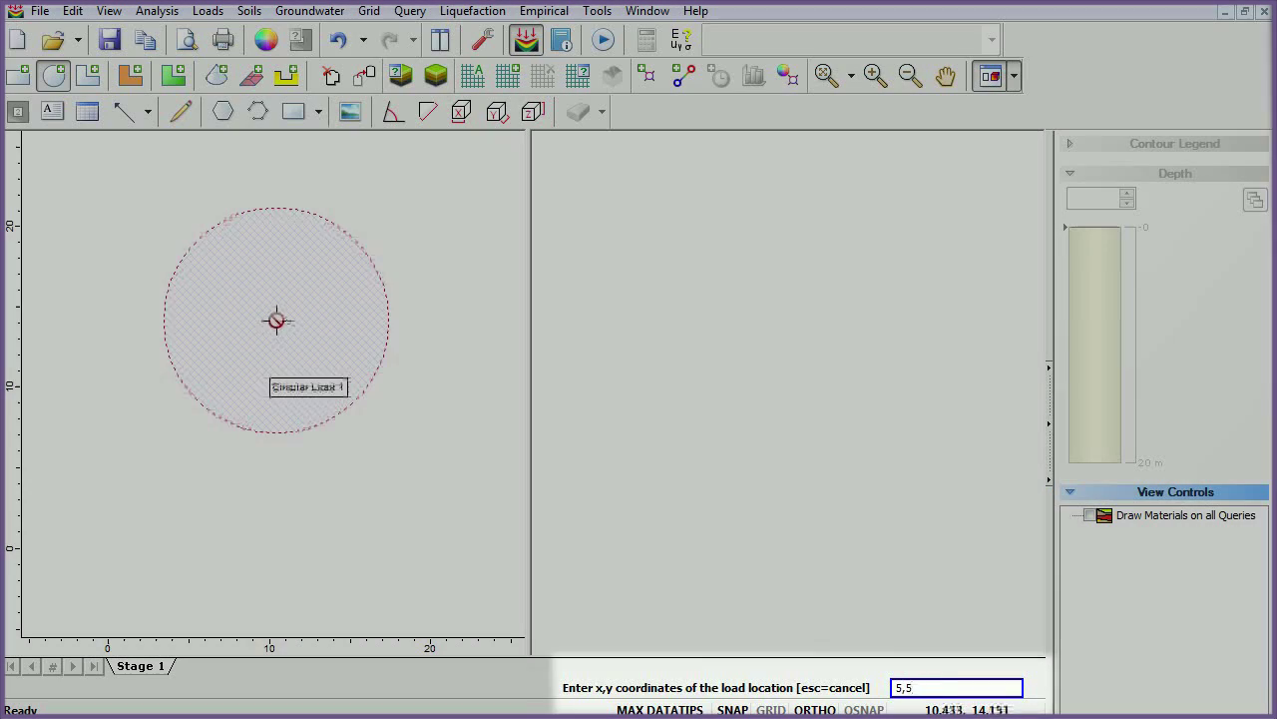
{"action": "key", "text": "Return"}
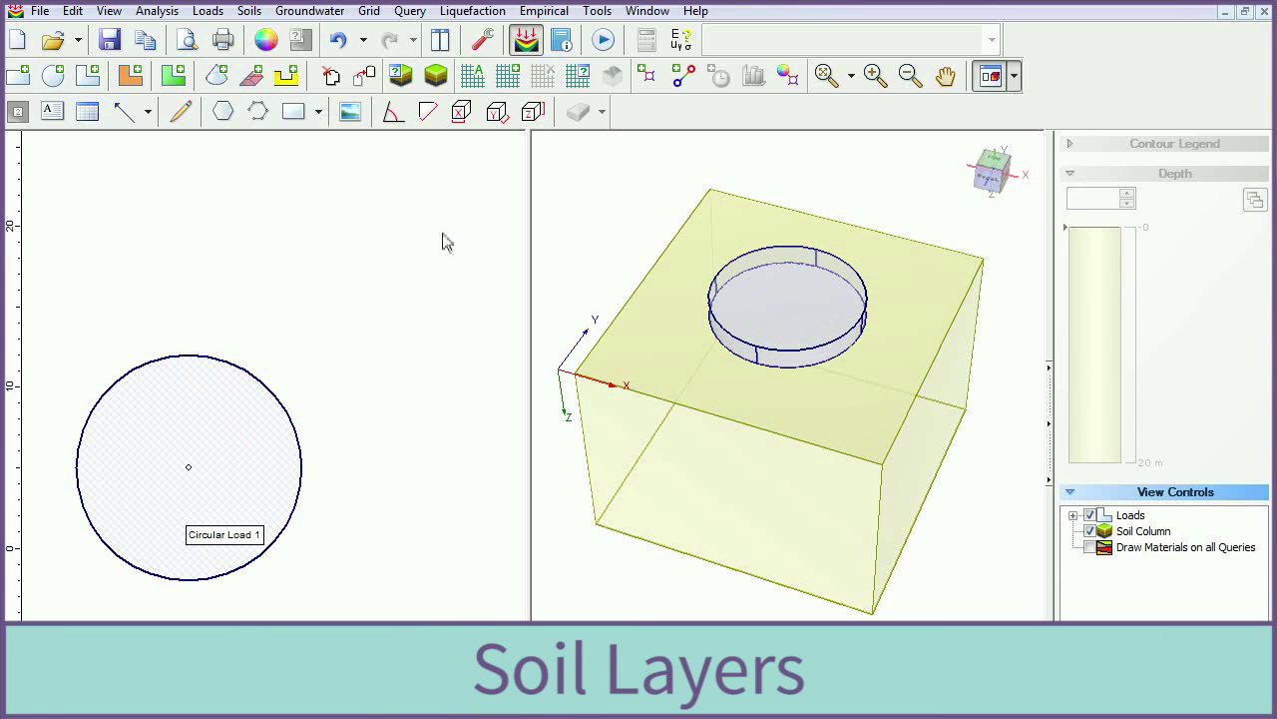
Name the soil Medium Clay with immediate settlement and Linear primary consolidation.
{"action": "left_click", "coordinate": [402, 82]}
{"action": "type", "text": "Medium Clay"}
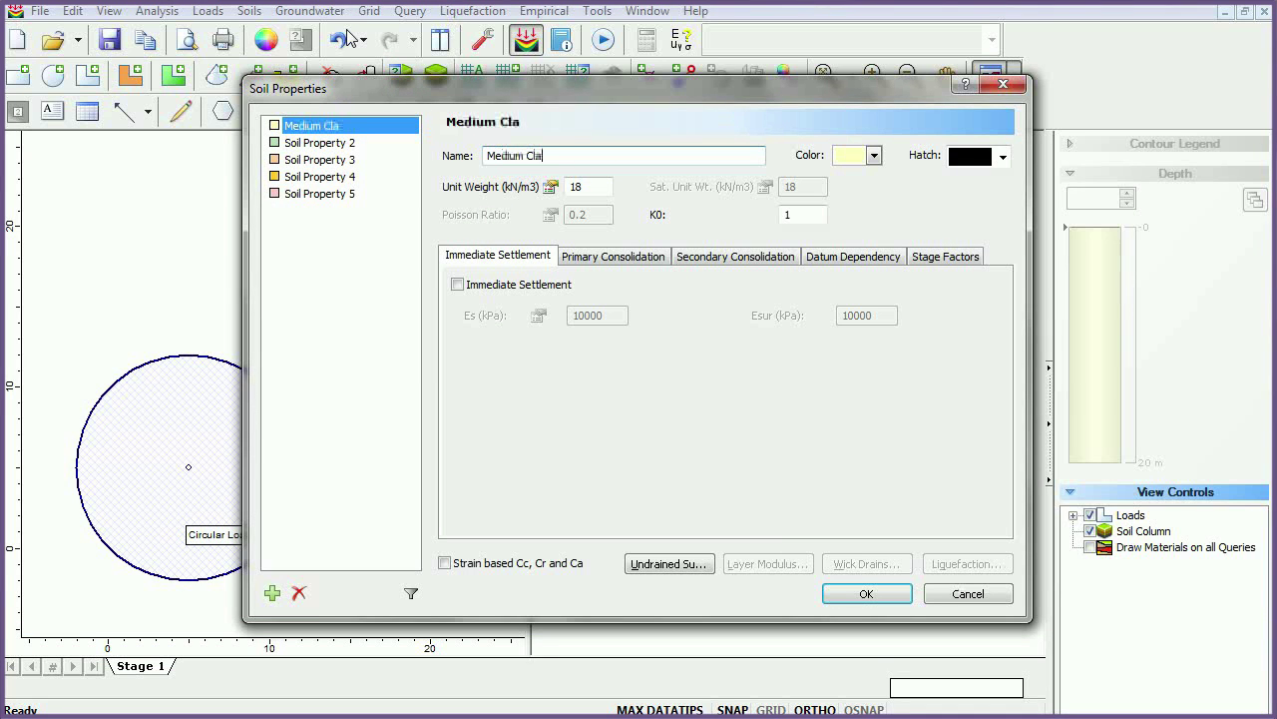
{"action": "left_click", "coordinate": [457, 285]}
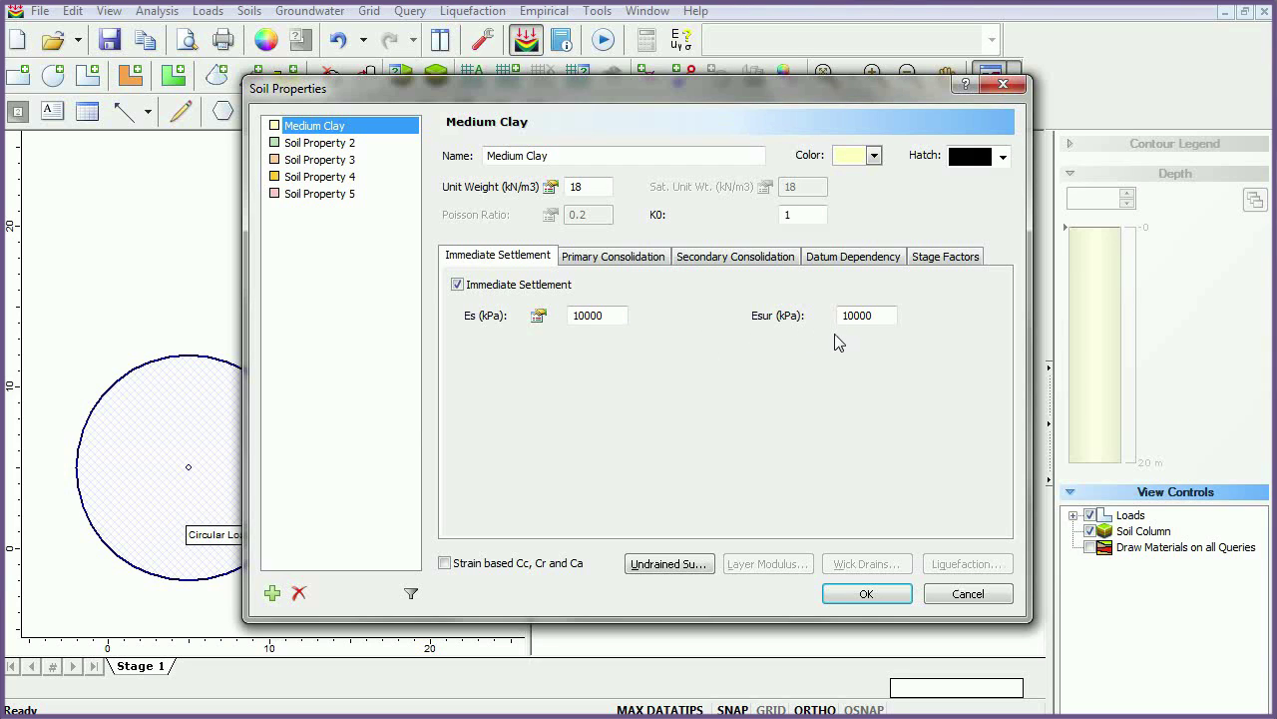
{"action": "left_click", "coordinate": [612, 261]}
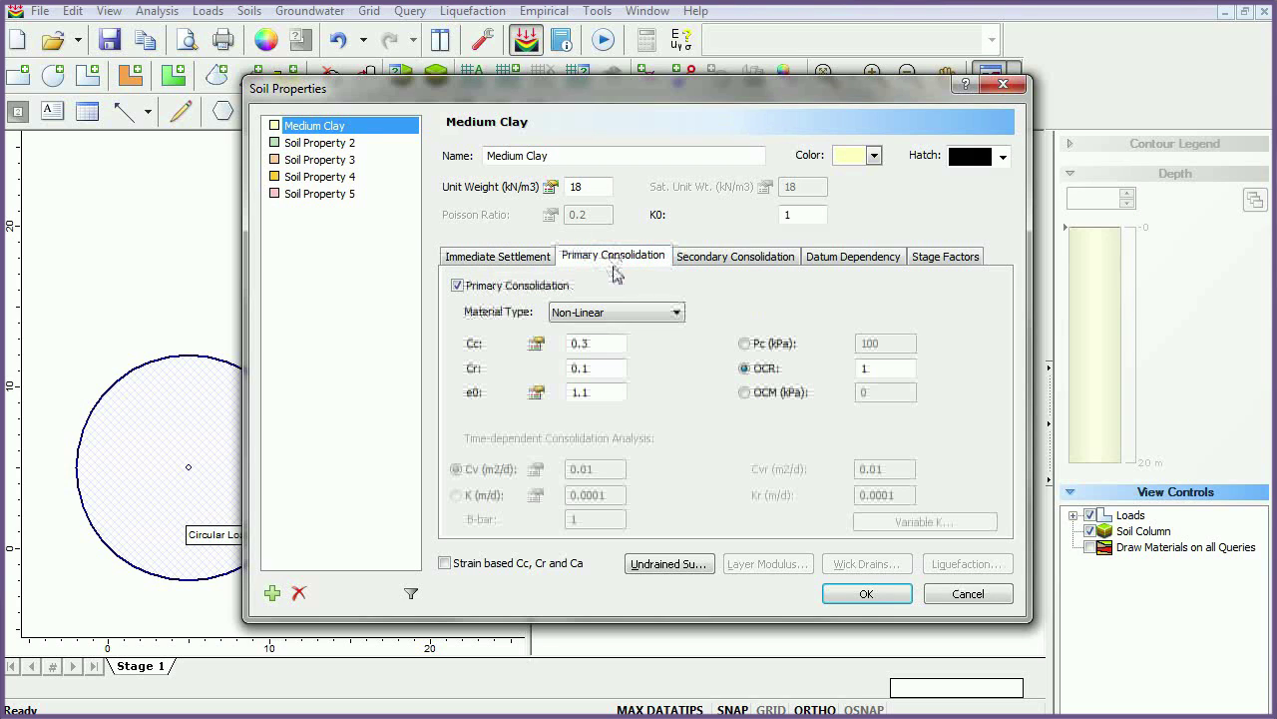
{"action": "left_click", "coordinate": [675, 312]}
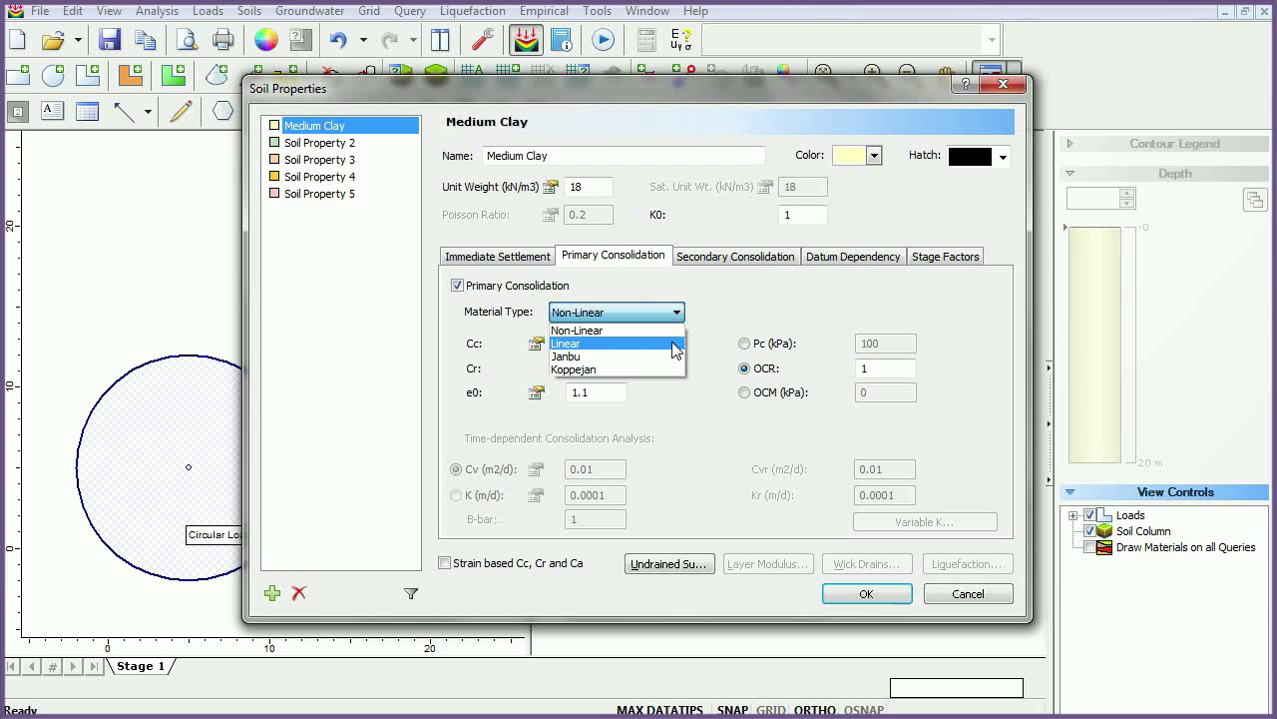
{"action": "left_click", "coordinate": [675, 346]}
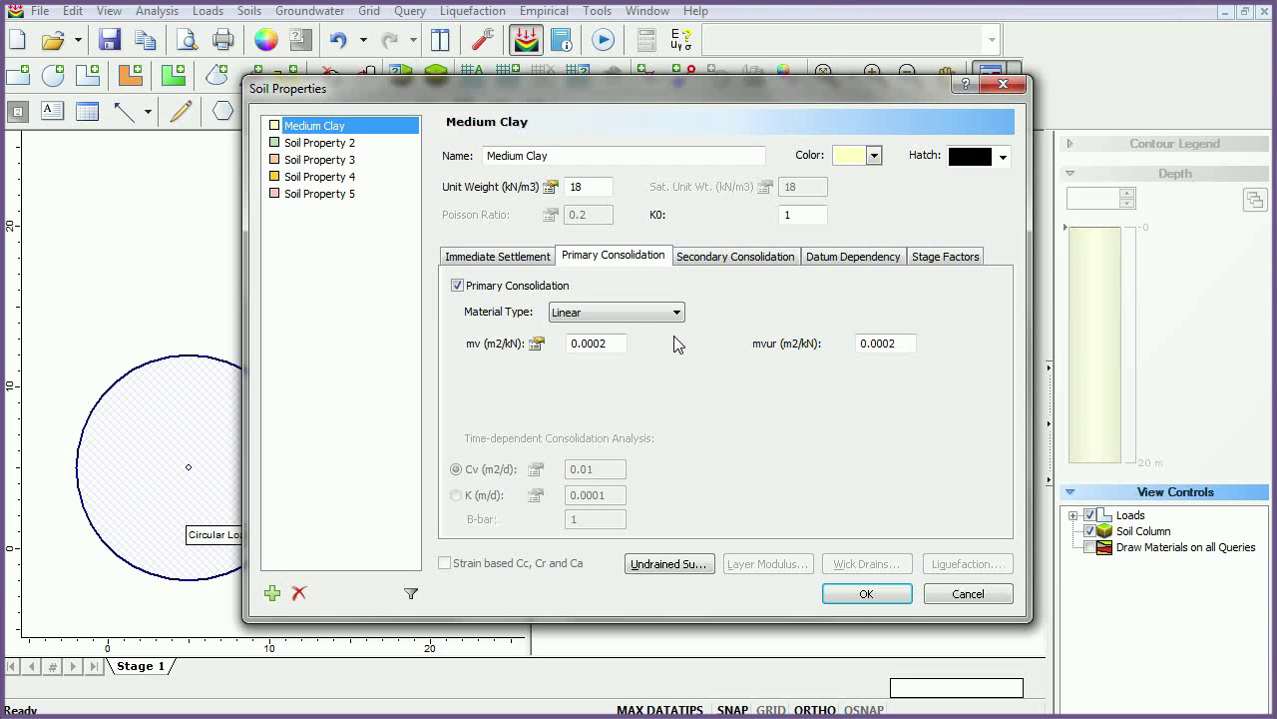
{"action": "key", "text": "Tab"}
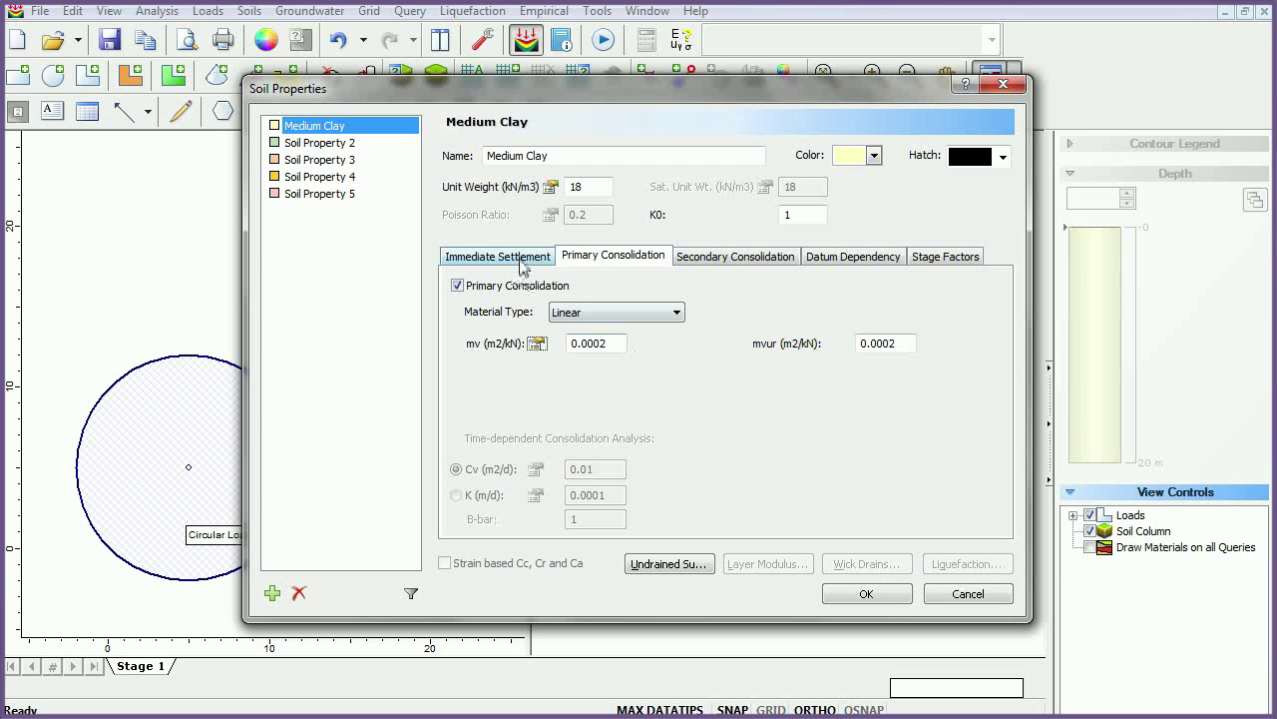
Take unit weight 18 from the typical clay values and confirm the Medium Clay properties.
{"action": "left_click", "coordinate": [551, 187]}
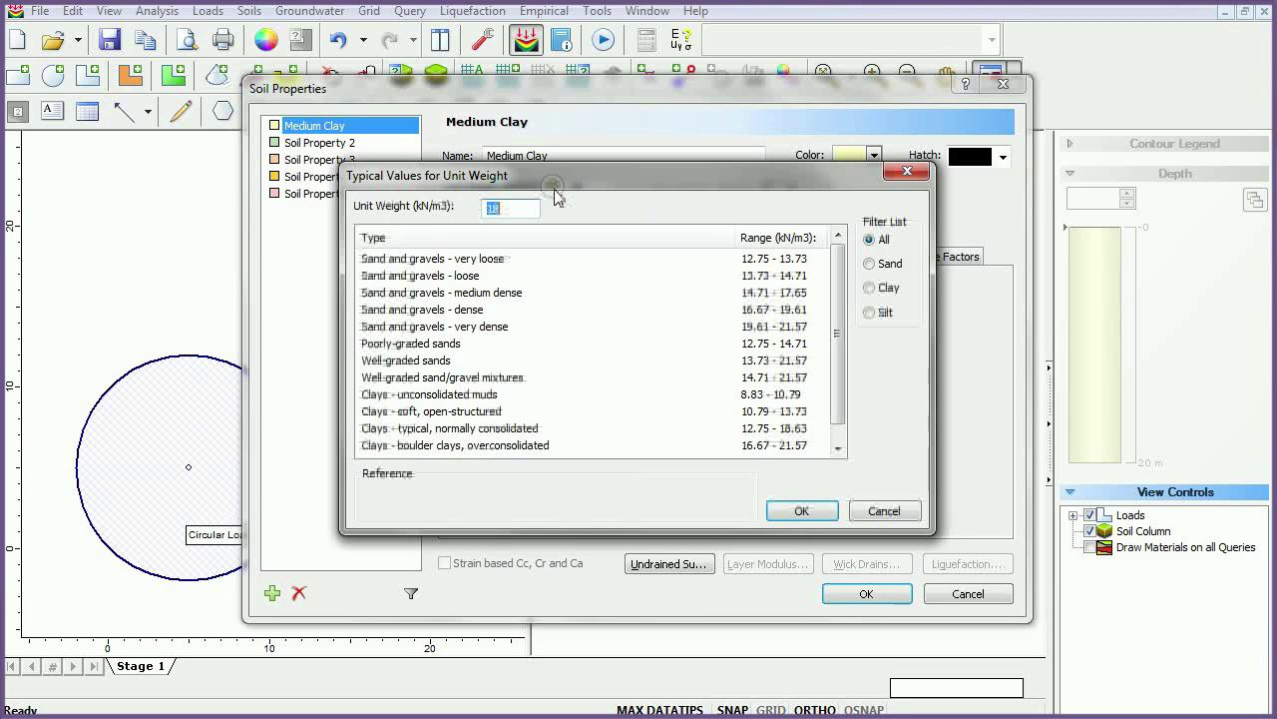
{"action": "left_click", "coordinate": [871, 264]}
{"action": "left_click", "coordinate": [870, 288]}
{"action": "left_click", "coordinate": [869, 240]}
{"action": "left_click", "coordinate": [828, 510]}
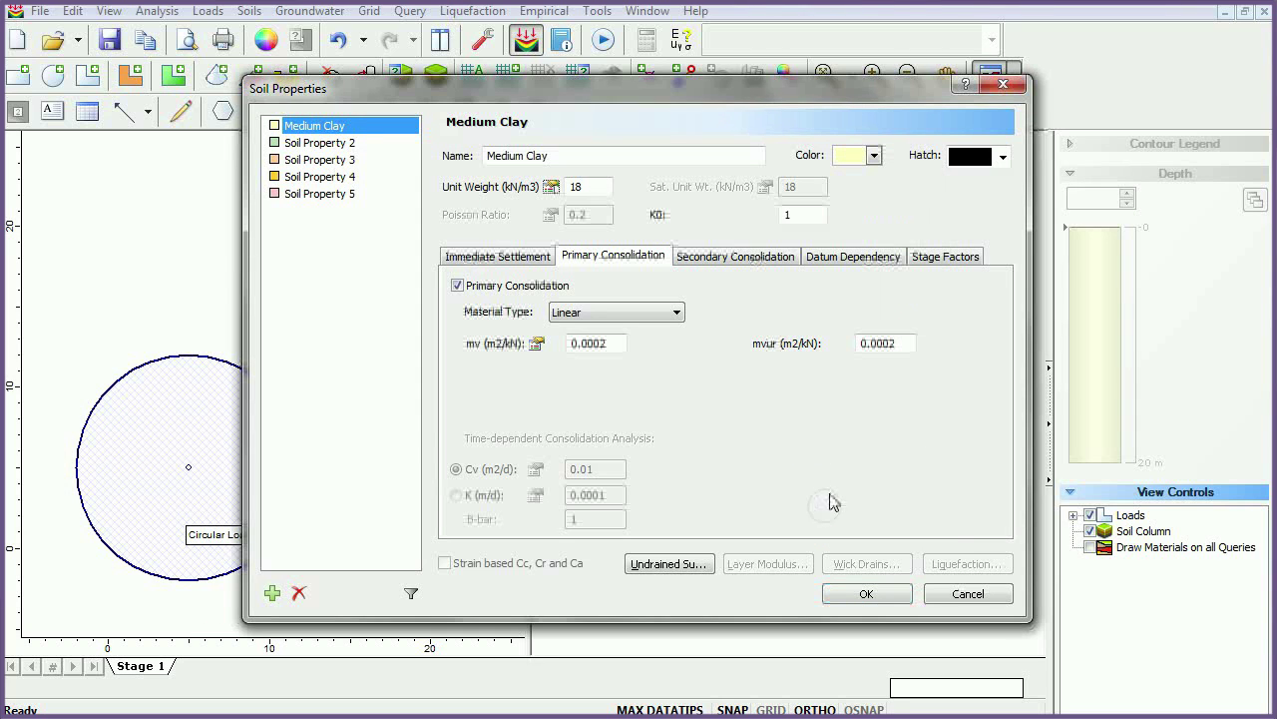
{"action": "left_click", "coordinate": [864, 594]}
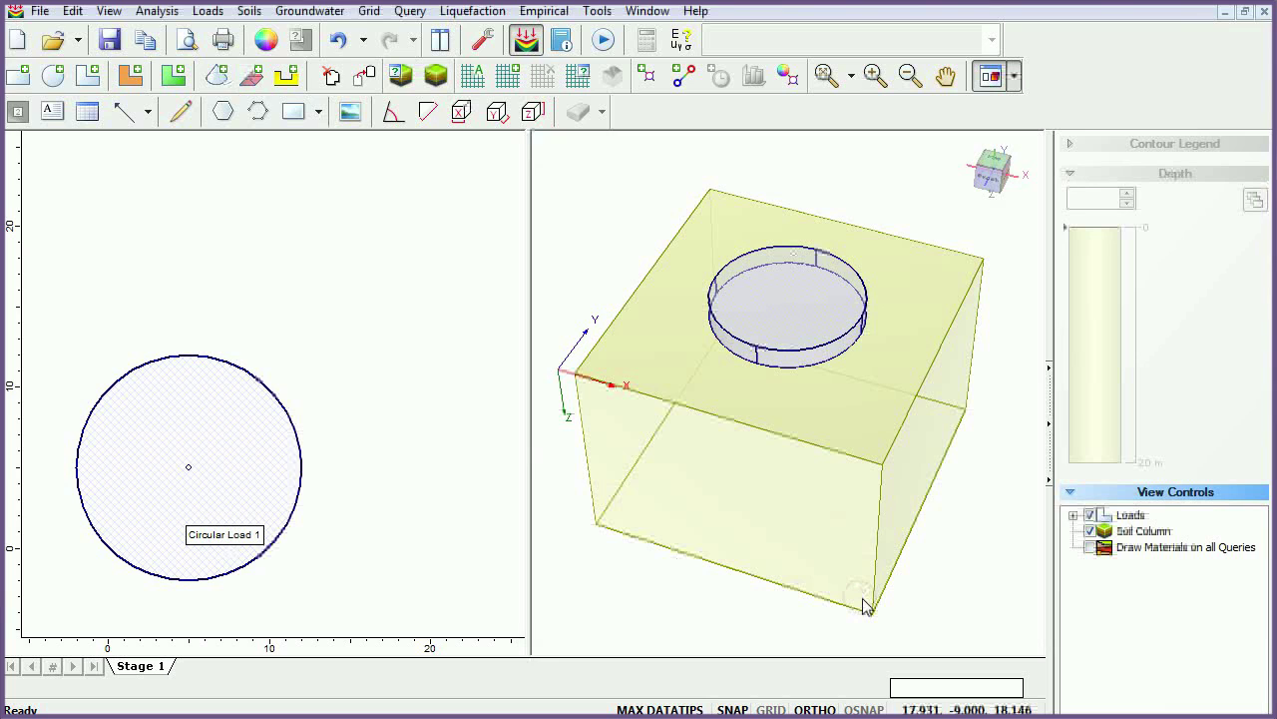
Change the Medium Clay layer thickness from 20 m to 25 m.
{"action": "left_click", "coordinate": [436, 76]}
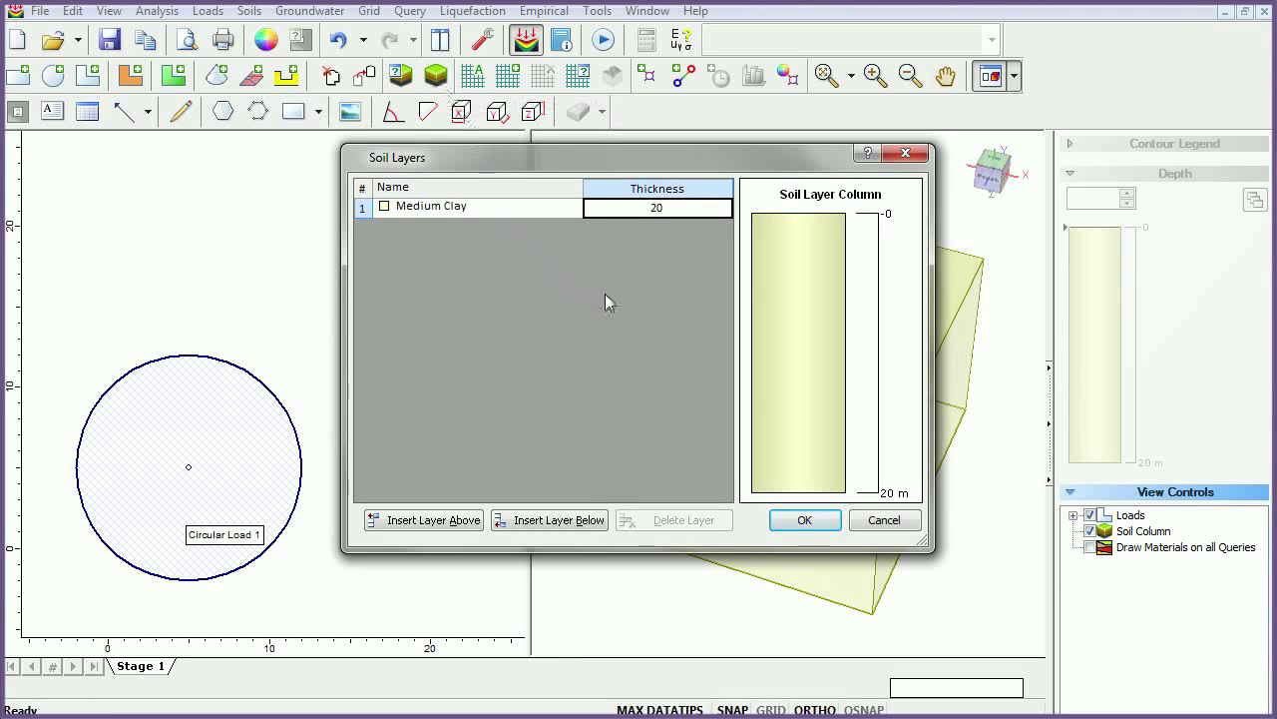
{"action": "left_click", "coordinate": [633, 209]}
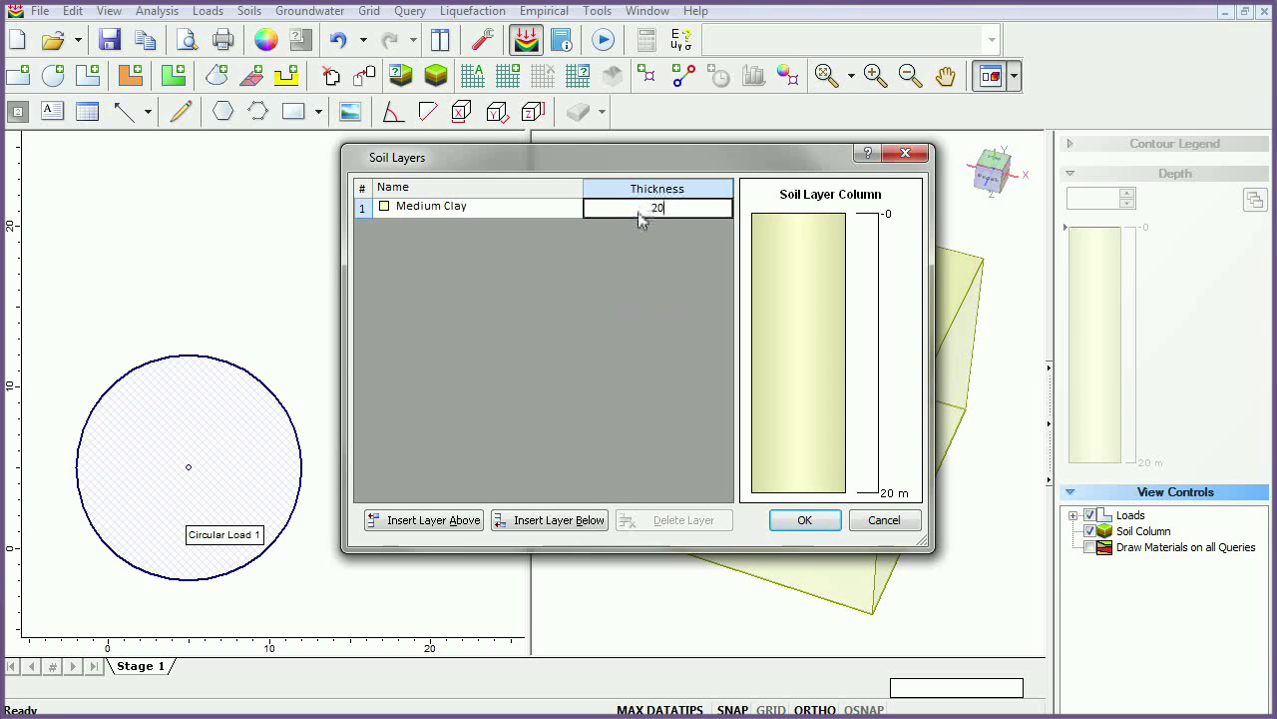
{"action": "key", "text": "BackSpace"}
{"action": "type", "text": "5"}
{"action": "left_click", "coordinate": [807, 525]}
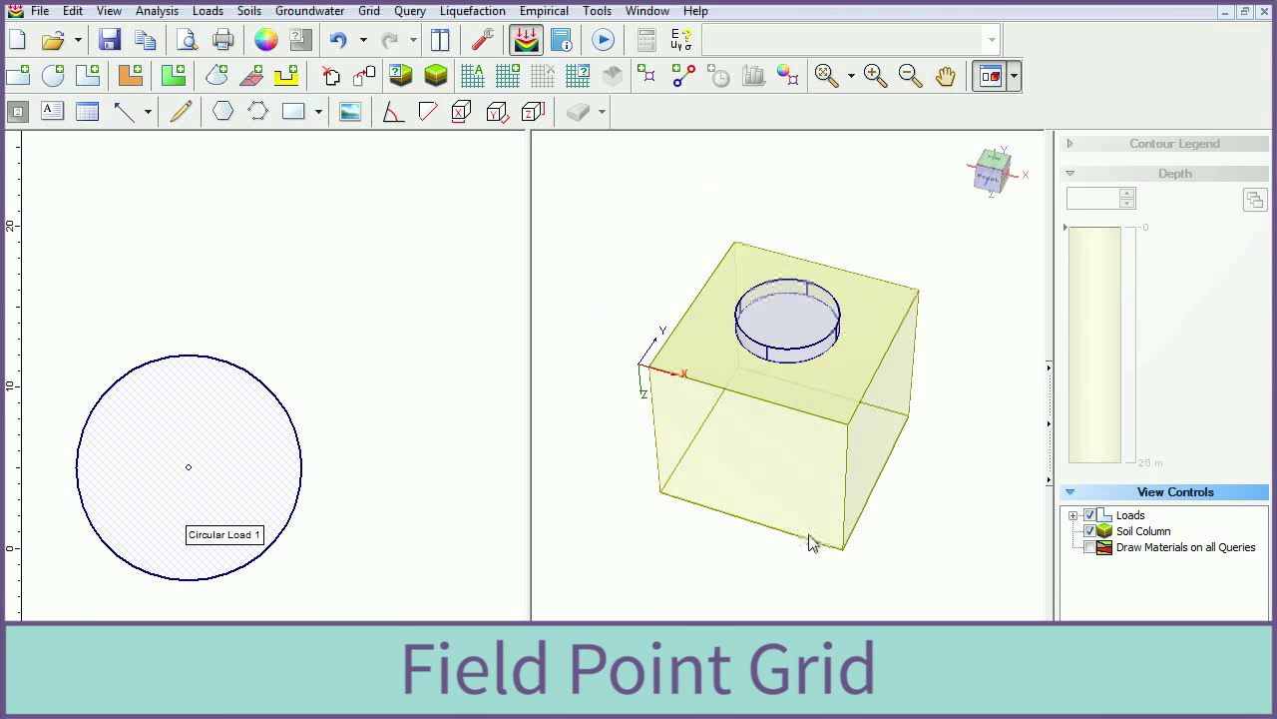
Create an automatic field point grid with 300 points and expansion factor 2.
{"action": "left_click", "coordinate": [475, 77]}
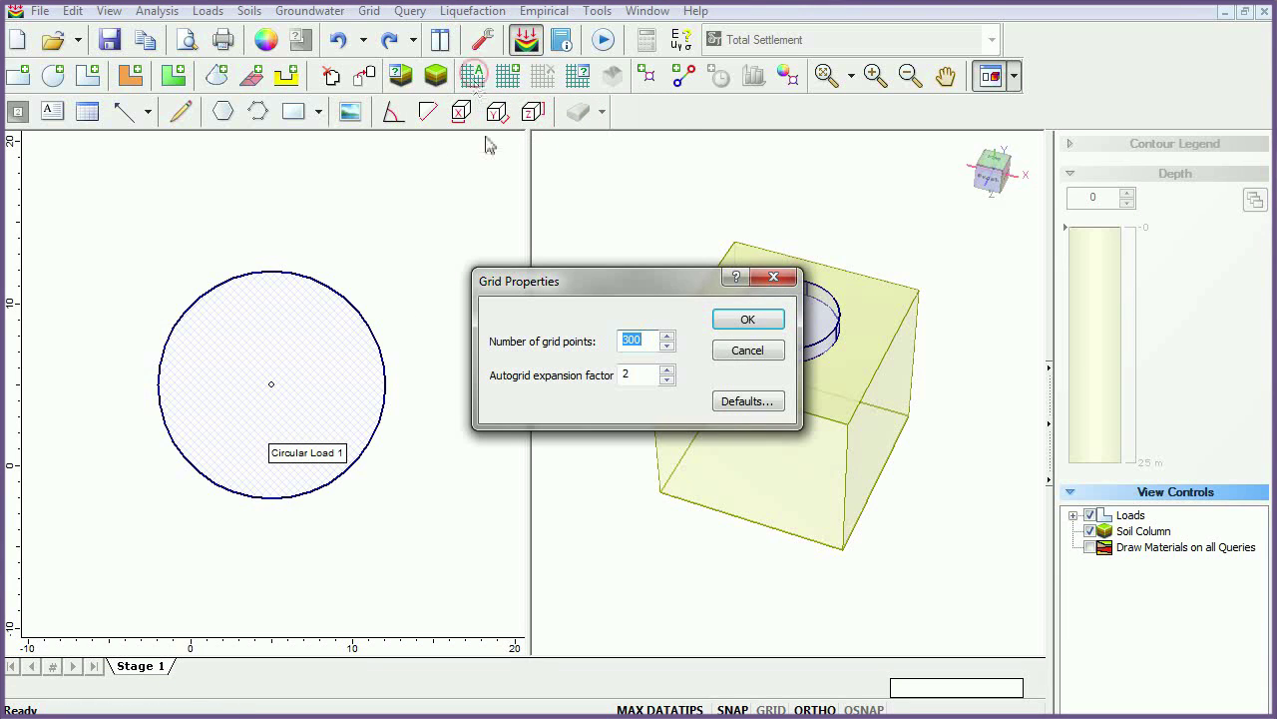
{"action": "left_click", "coordinate": [761, 326]}
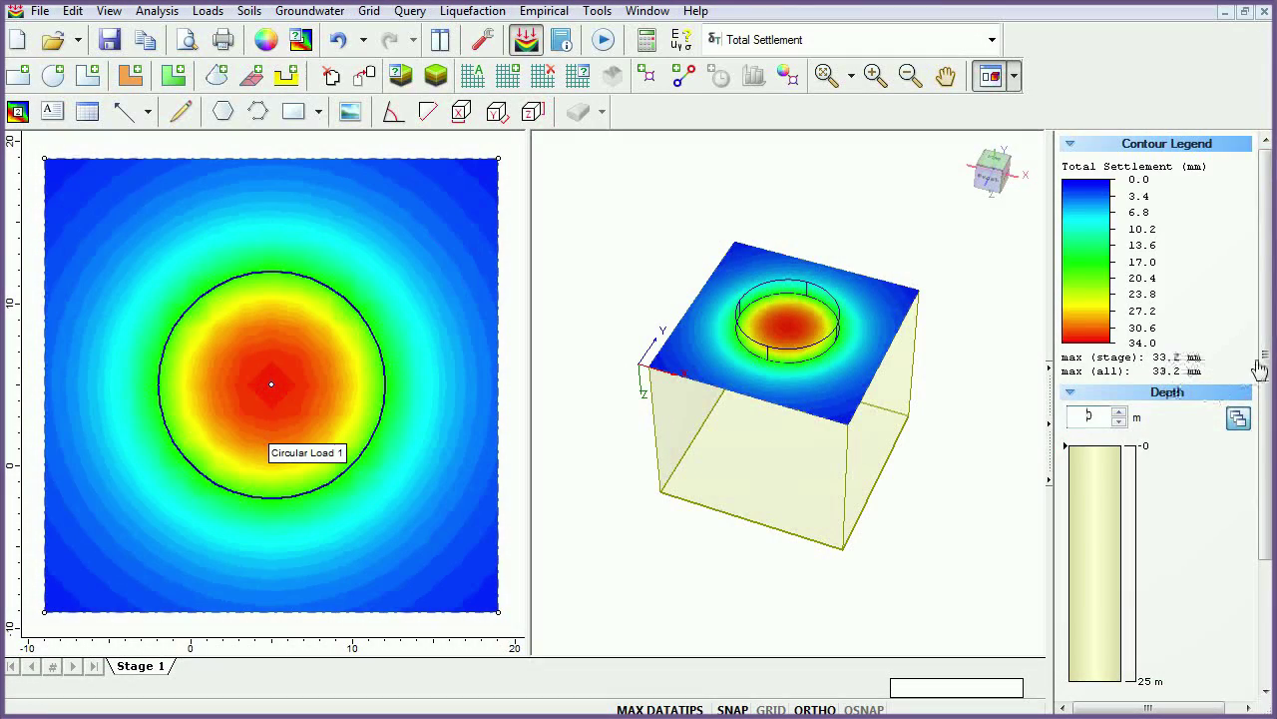
{"action": "left_click_drag", "start_coordinate": [1262, 361], "coordinate": [1266, 487]}
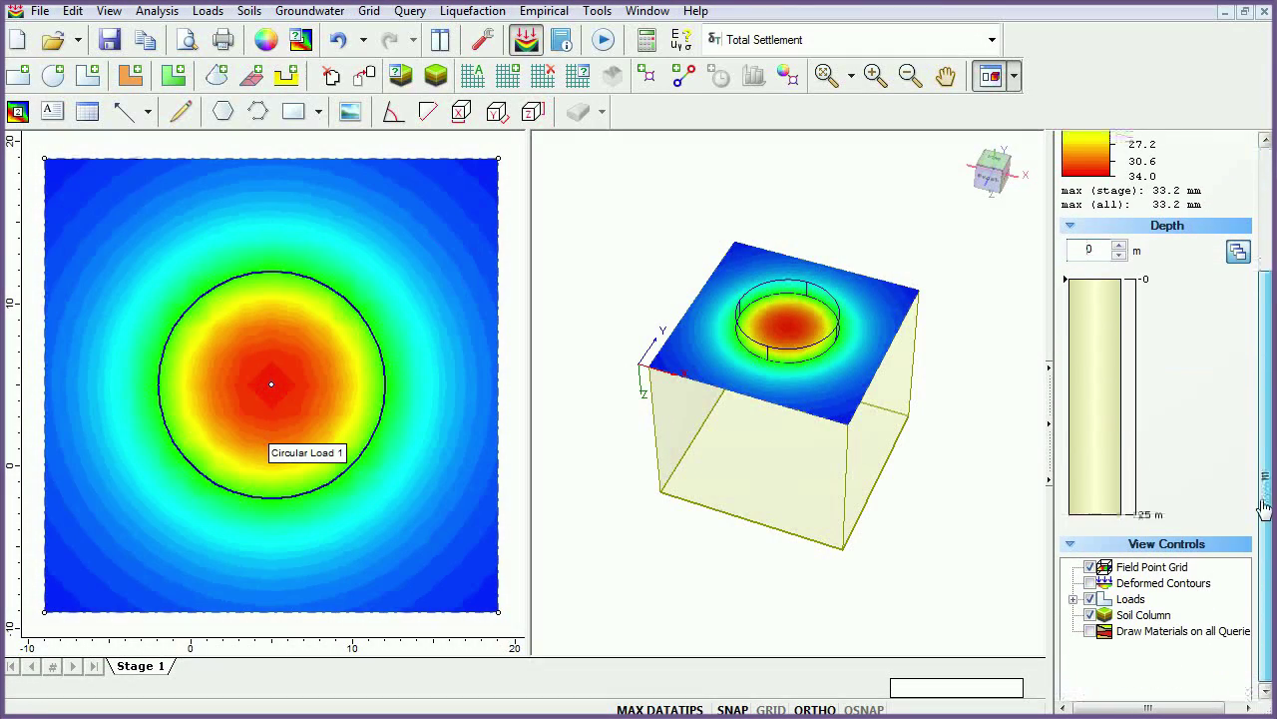
{"action": "left_click", "coordinate": [1090, 583]}
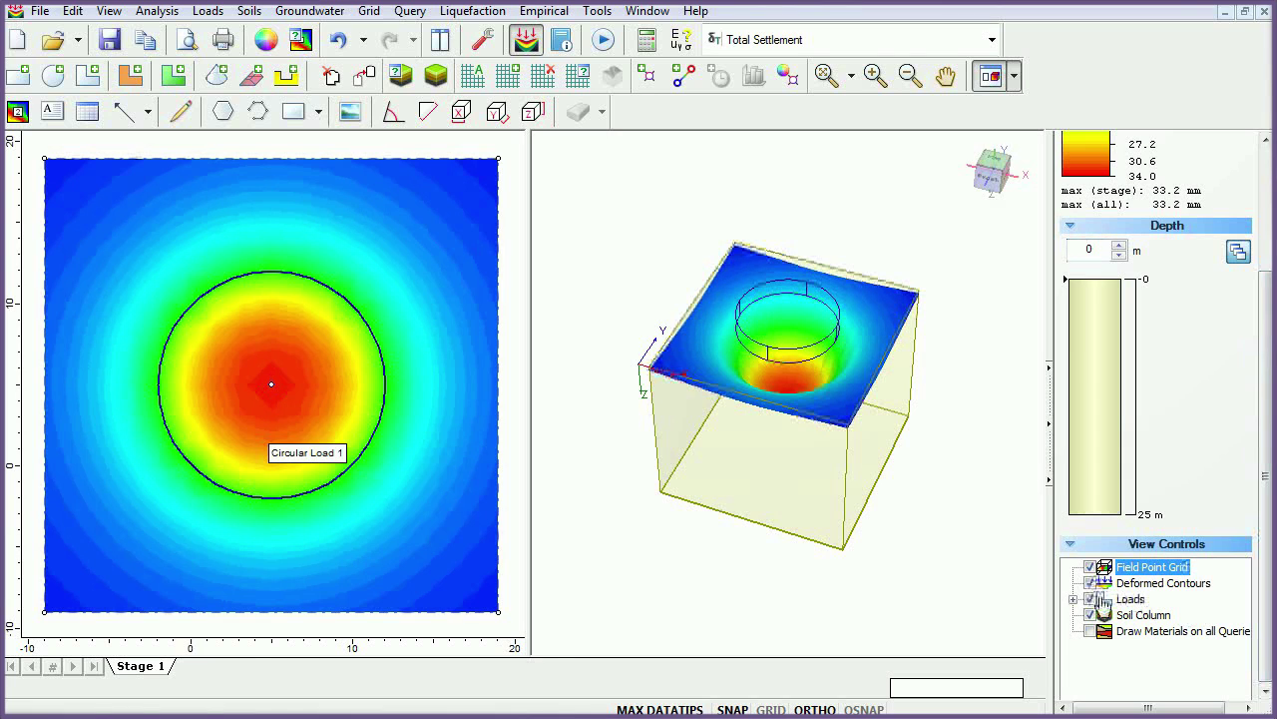
{"action": "left_click_drag", "start_coordinate": [746, 584], "coordinate": [750, 373]}
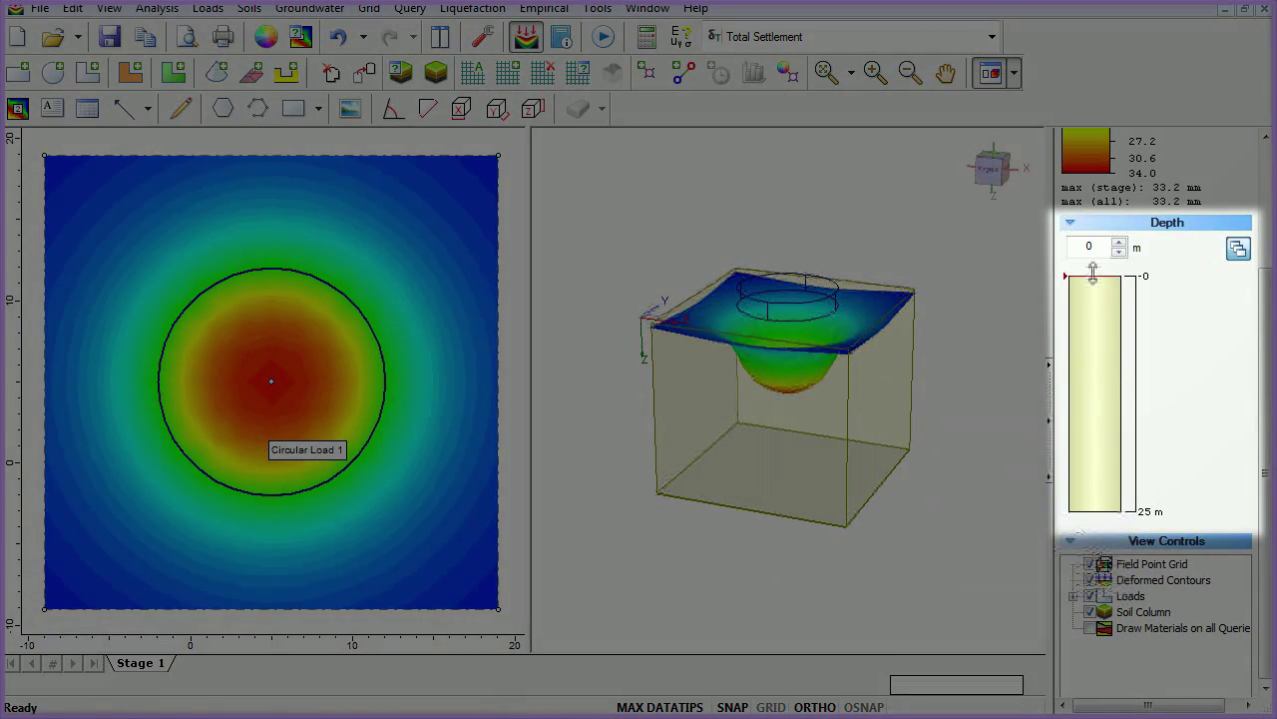
{"action": "mouse_move", "coordinate": [1093, 272]}
{"action": "left_mouse_down"}
{"action": "mouse_move", "coordinate": [1095, 420]}
{"action": "mouse_move", "coordinate": [1100, 275]}
{"action": "left_mouse_up"}
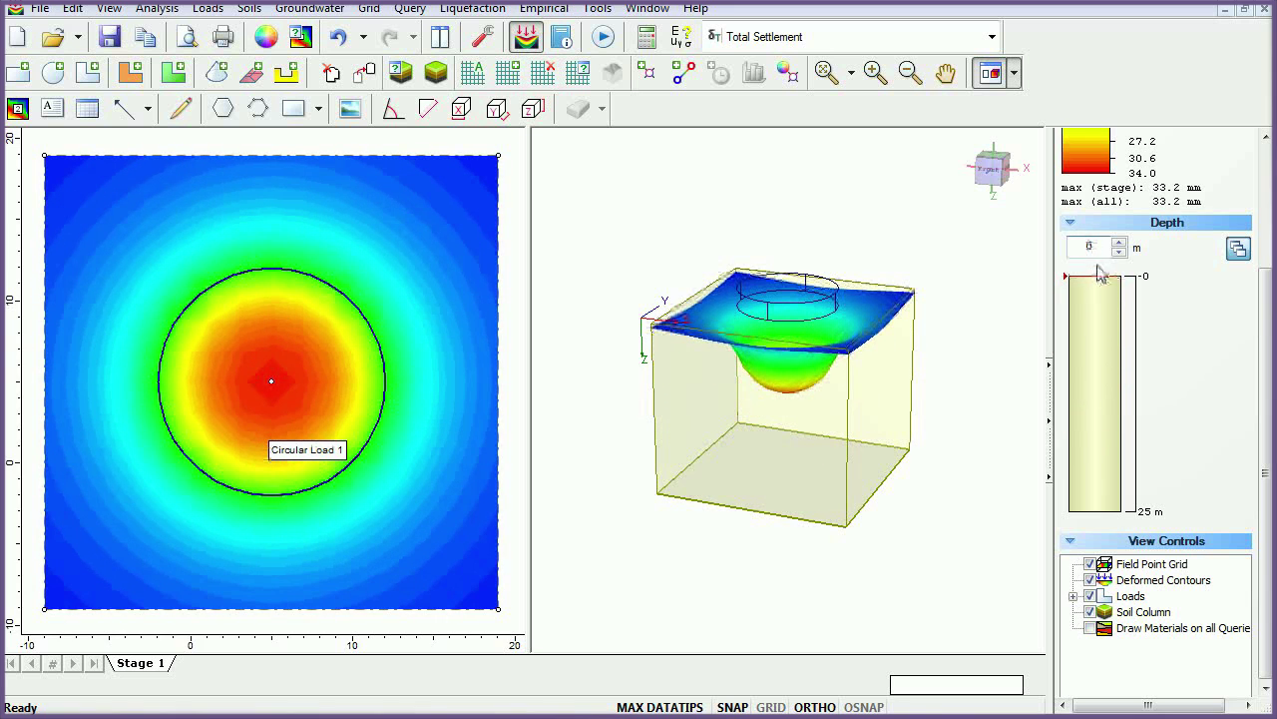
{"action": "left_click", "coordinate": [992, 37]}
{"action": "left_click", "coordinate": [983, 83]}
{"action": "left_click", "coordinate": [994, 37]}
{"action": "left_click", "coordinate": [958, 137]}
{"action": "left_click", "coordinate": [994, 37]}
{"action": "left_click", "coordinate": [958, 60]}
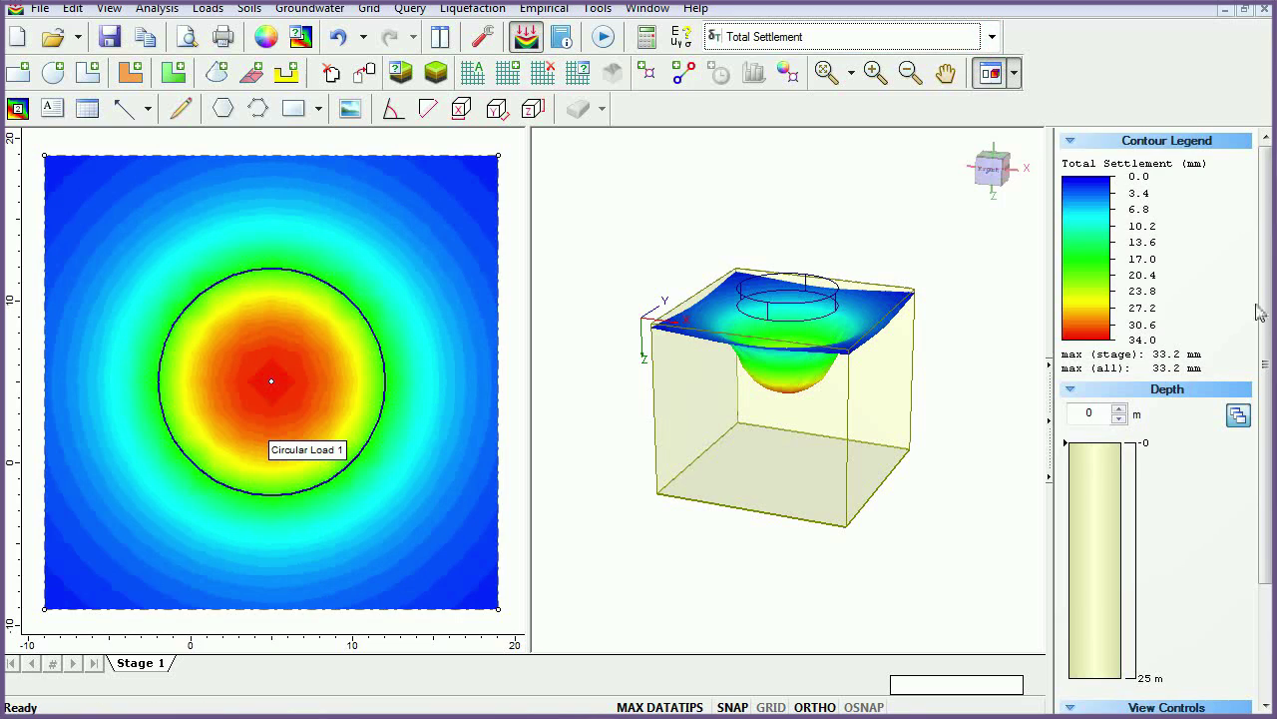
{"action": "scroll", "coordinate": [1259, 313], "scroll_direction": "down", "scroll_amount": 3}
{"action": "left_click", "coordinate": [1090, 598]}
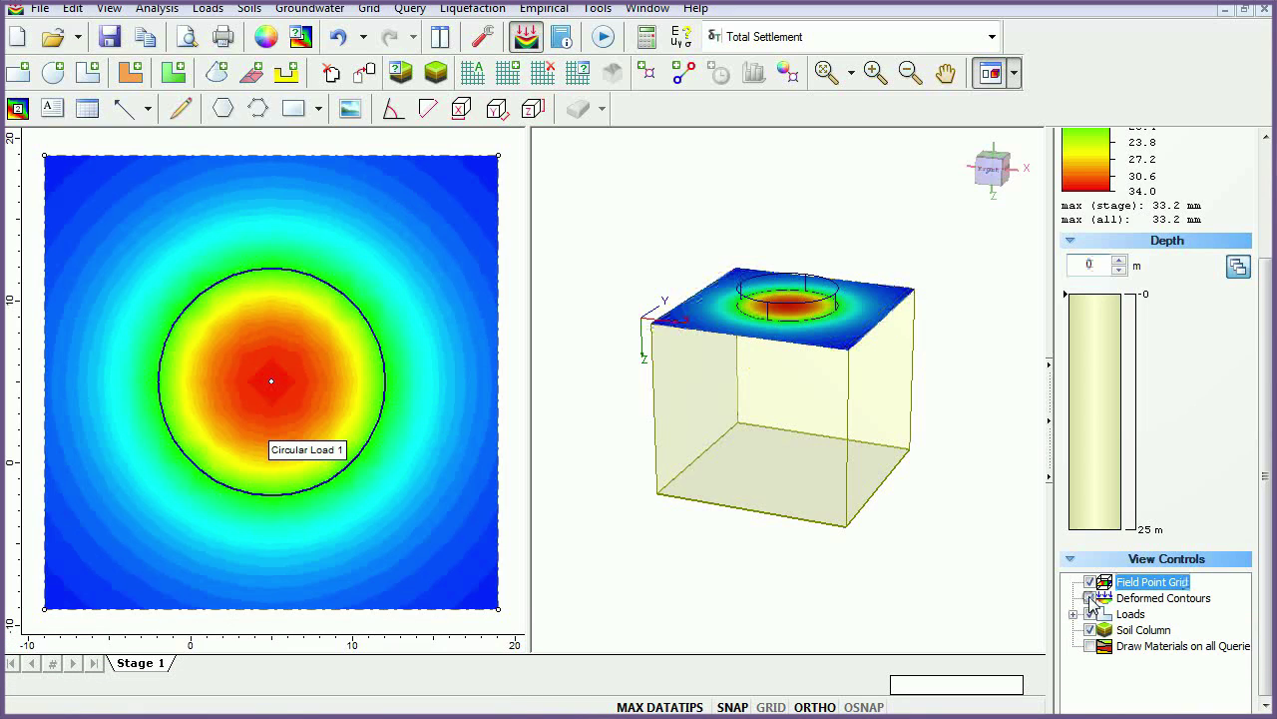
{"action": "scroll", "coordinate": [1091, 601], "scroll_direction": "up", "scroll_amount": 3}
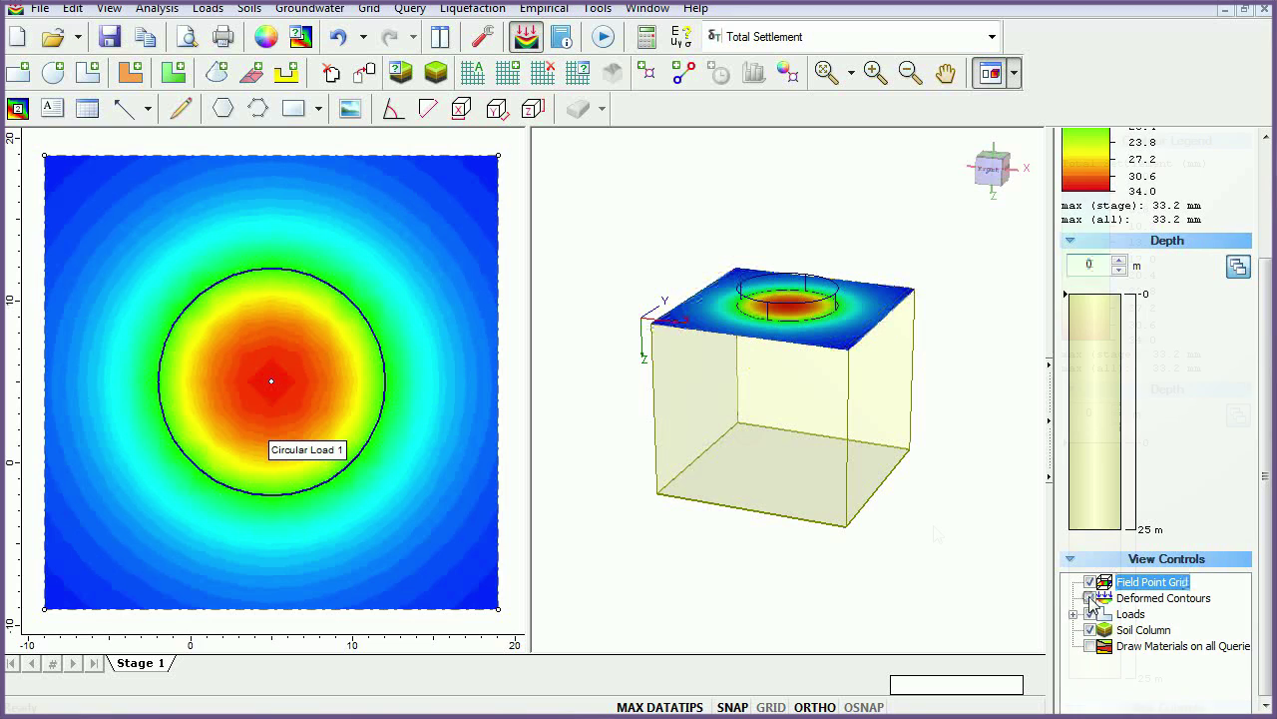
Add Query Point 1 at the load centre (5,5) and rotate the 3D view to see its profile.
{"action": "left_click", "coordinate": [649, 72]}
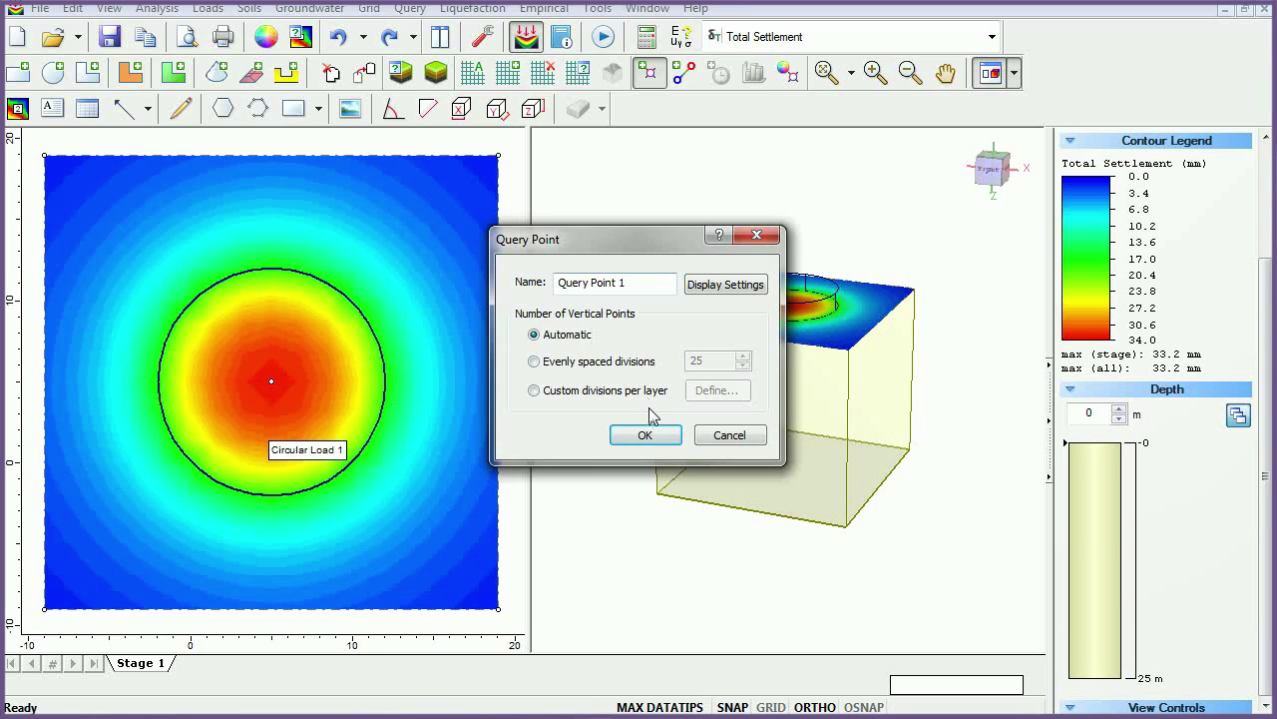
{"action": "left_click", "coordinate": [645, 436]}
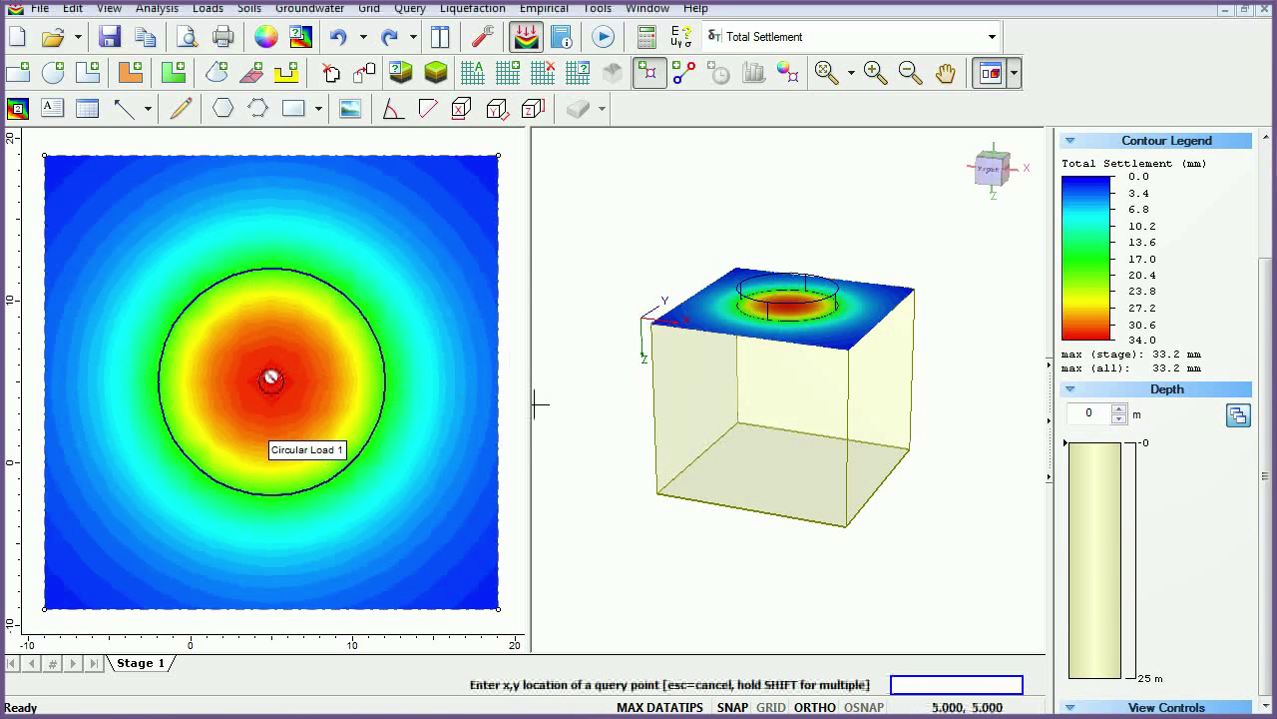
{"action": "left_click", "coordinate": [270, 378]}
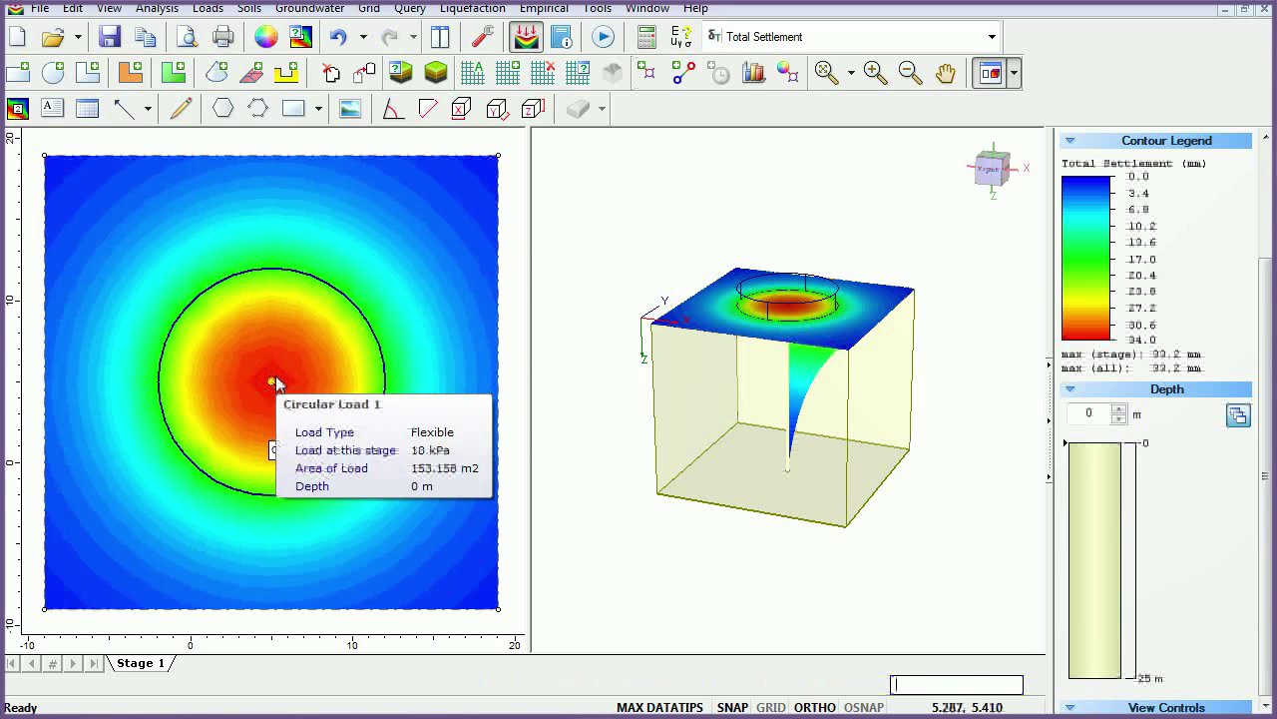
{"action": "left_click_drag", "start_coordinate": [729, 564], "coordinate": [702, 533]}
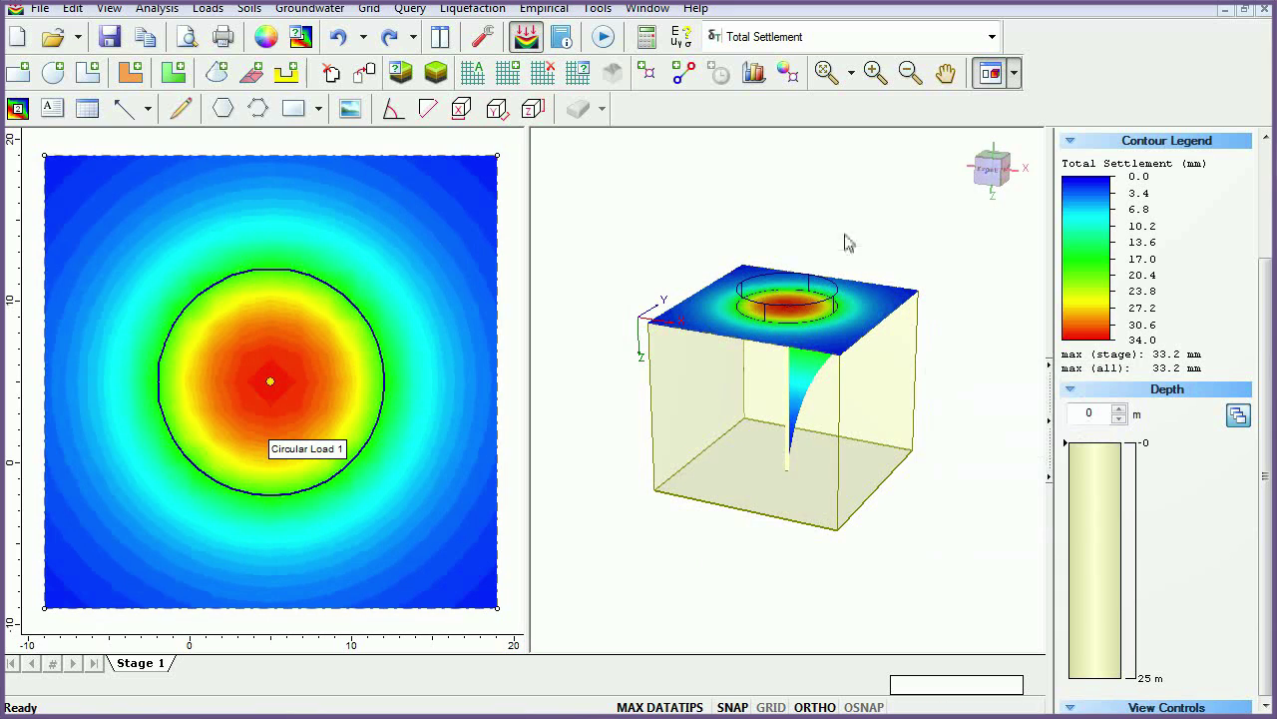
Add a query line from the load centre (5,5) to 5,-9 using evenly spaced divisions.
{"action": "left_click", "coordinate": [683, 76]}
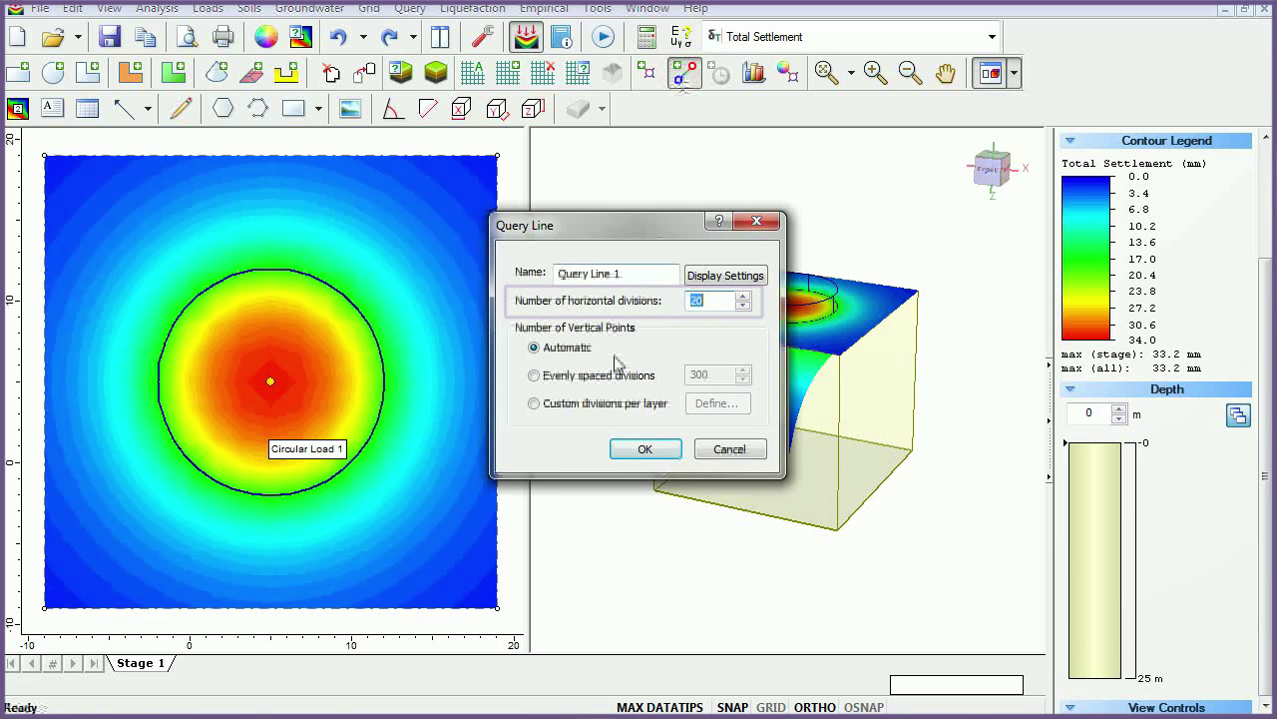
{"action": "left_click", "coordinate": [534, 375]}
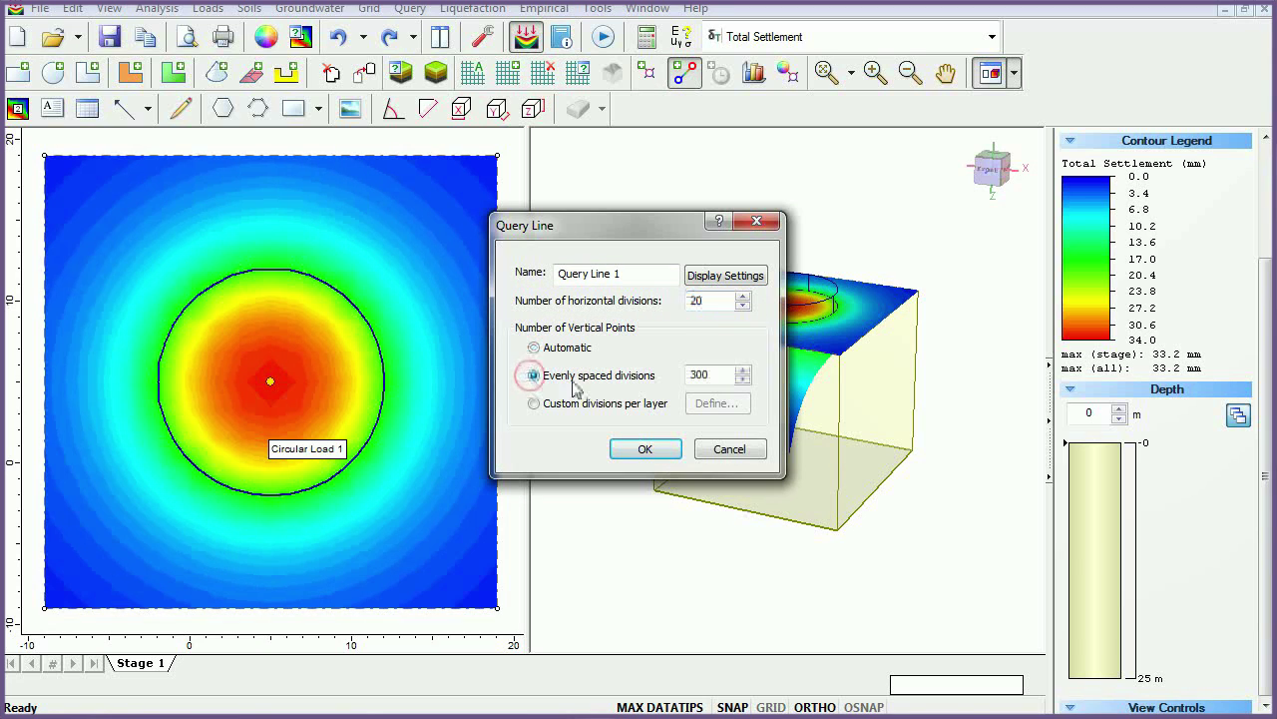
{"action": "left_click_drag", "start_coordinate": [722, 371], "coordinate": [680, 380]}
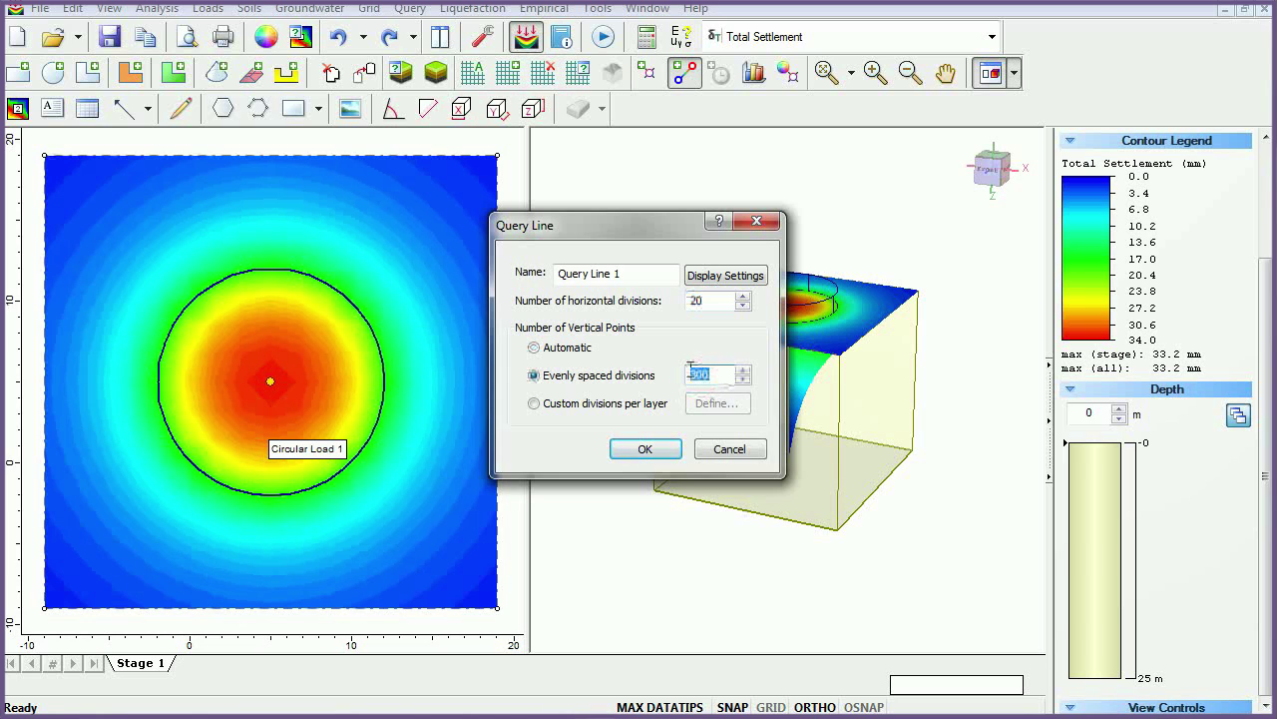
{"action": "left_click", "coordinate": [645, 448]}
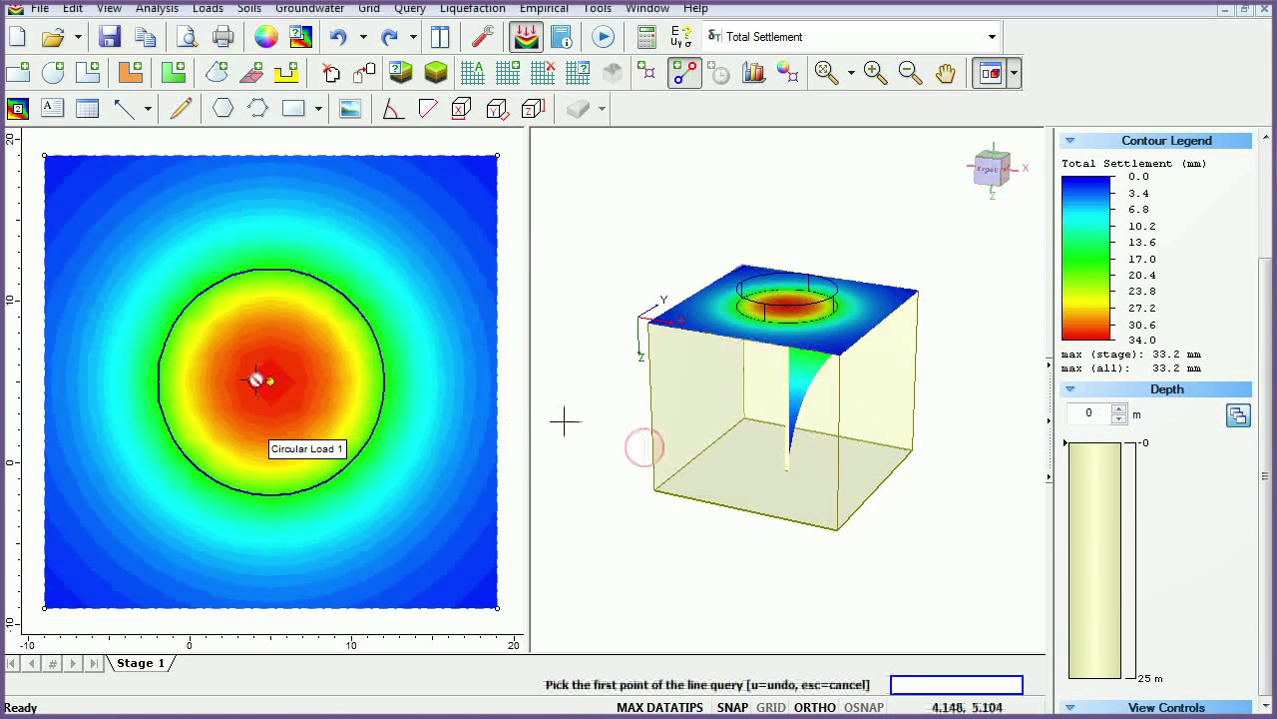
{"action": "left_click", "coordinate": [270, 381]}
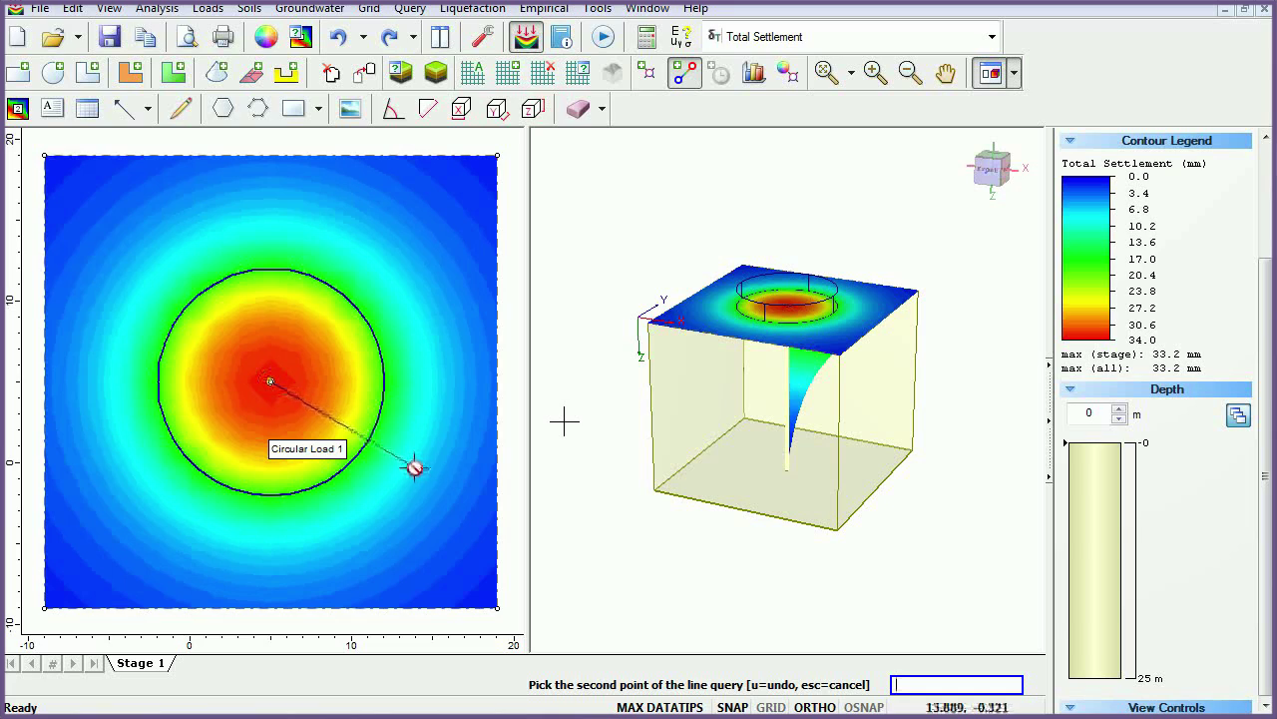
{"action": "type", "text": "5,-9"}
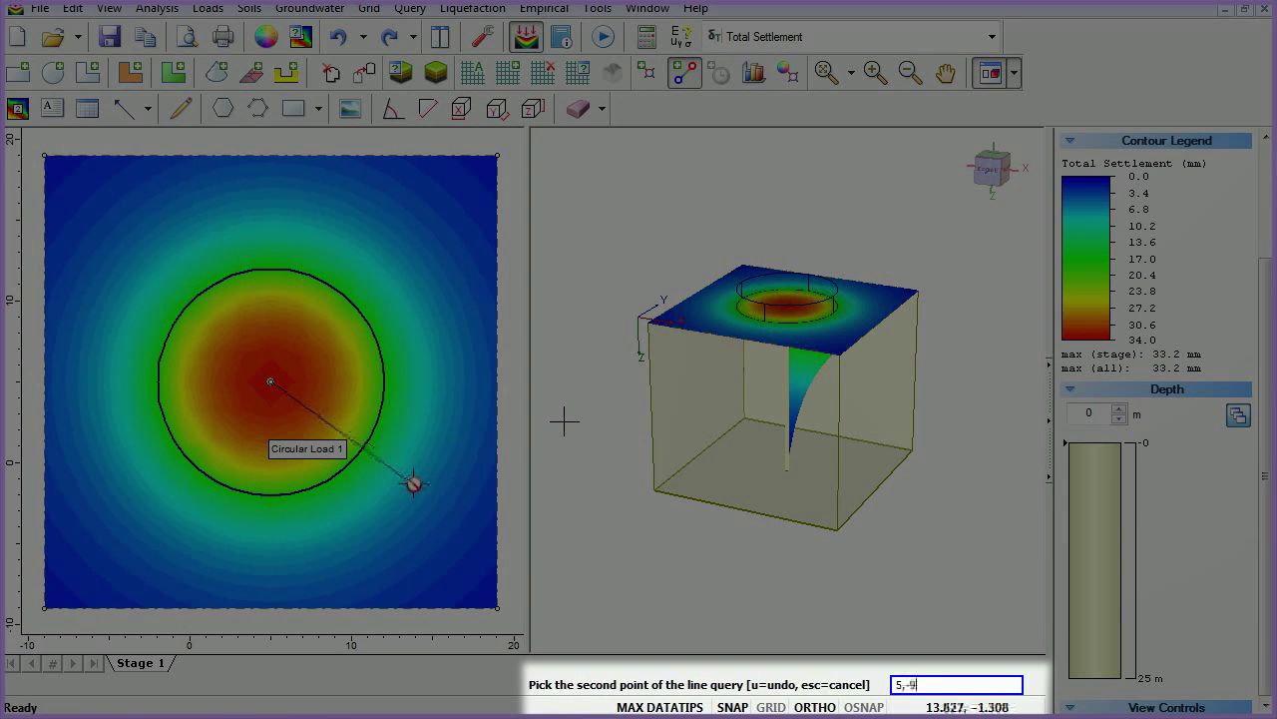
{"action": "key", "text": "Return"}
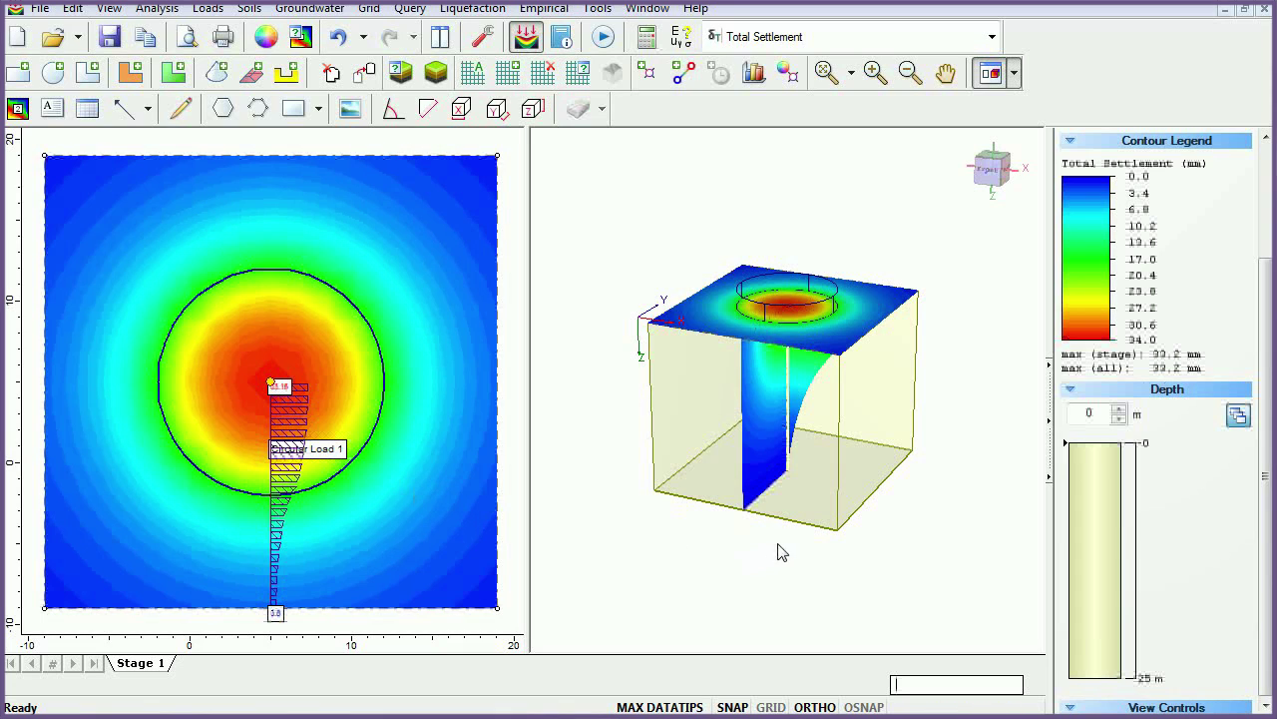
{"action": "left_click_drag", "start_coordinate": [784, 549], "coordinate": [536, 271]}
{"action": "left_click_drag", "start_coordinate": [1158, 389], "coordinate": [642, 388]}
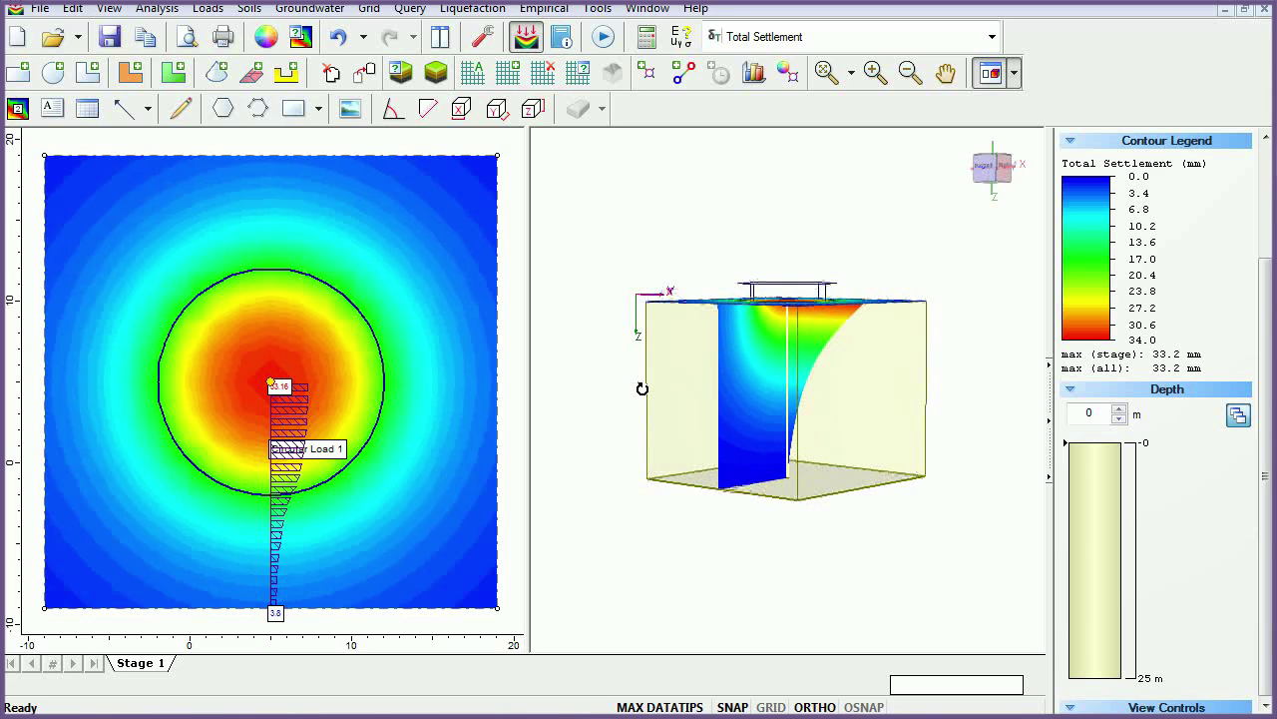
{"action": "right_click", "coordinate": [818, 337]}
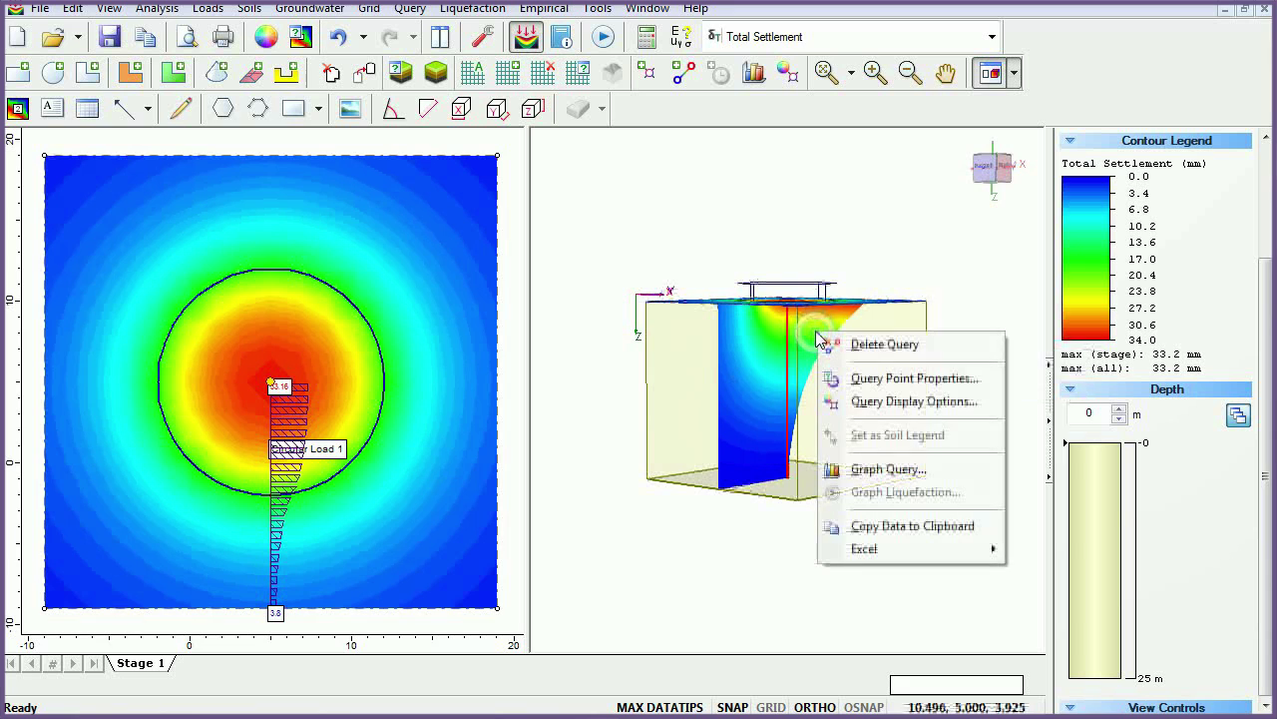
{"action": "left_click", "coordinate": [871, 477]}
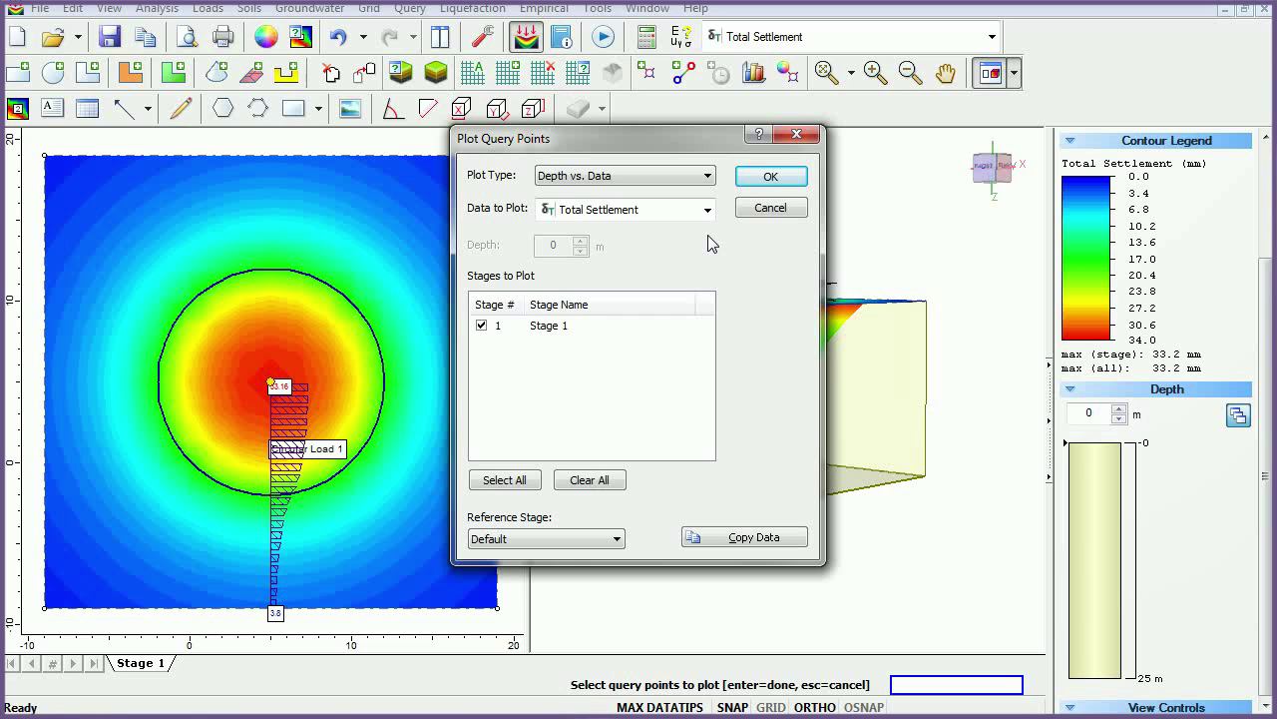
{"action": "left_click", "coordinate": [796, 178]}
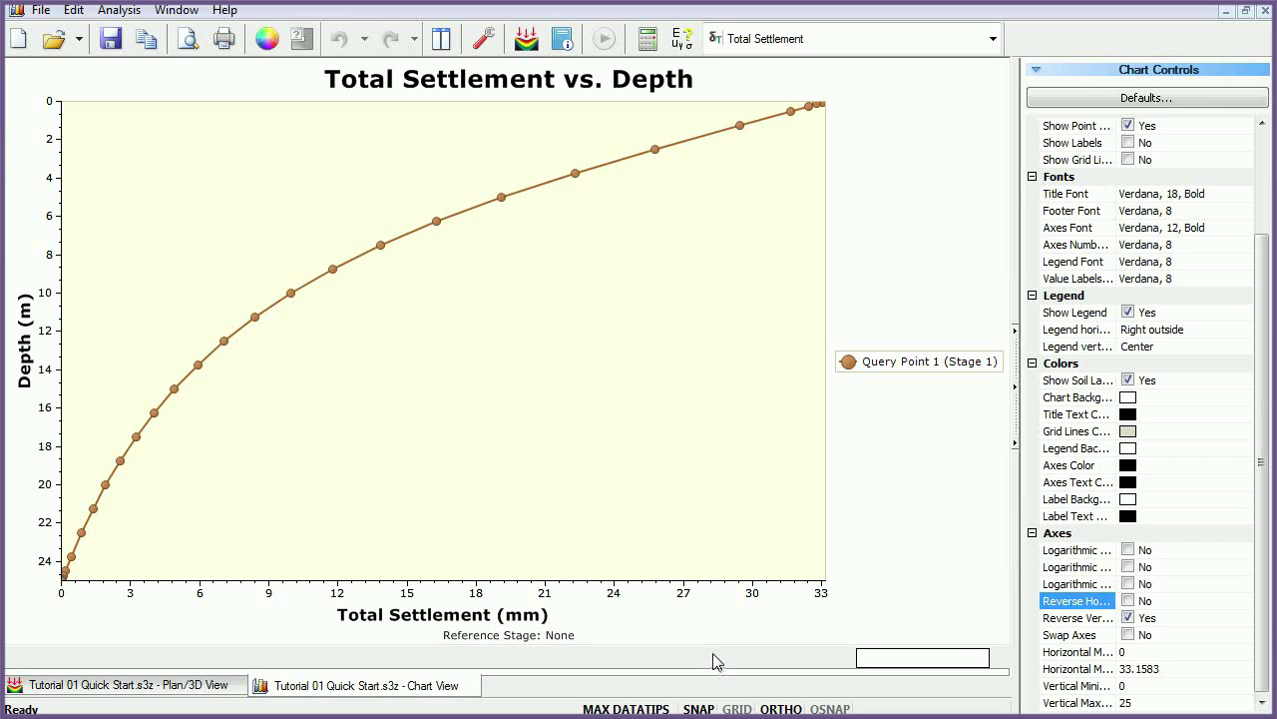
{"action": "scroll", "coordinate": [1231, 229], "scroll_direction": "up", "scroll_amount": 3}
{"action": "left_click", "coordinate": [1129, 259]}
{"action": "scroll", "coordinate": [1133, 299], "scroll_direction": "down", "scroll_amount": 3}
{"action": "left_click", "coordinate": [1129, 380]}
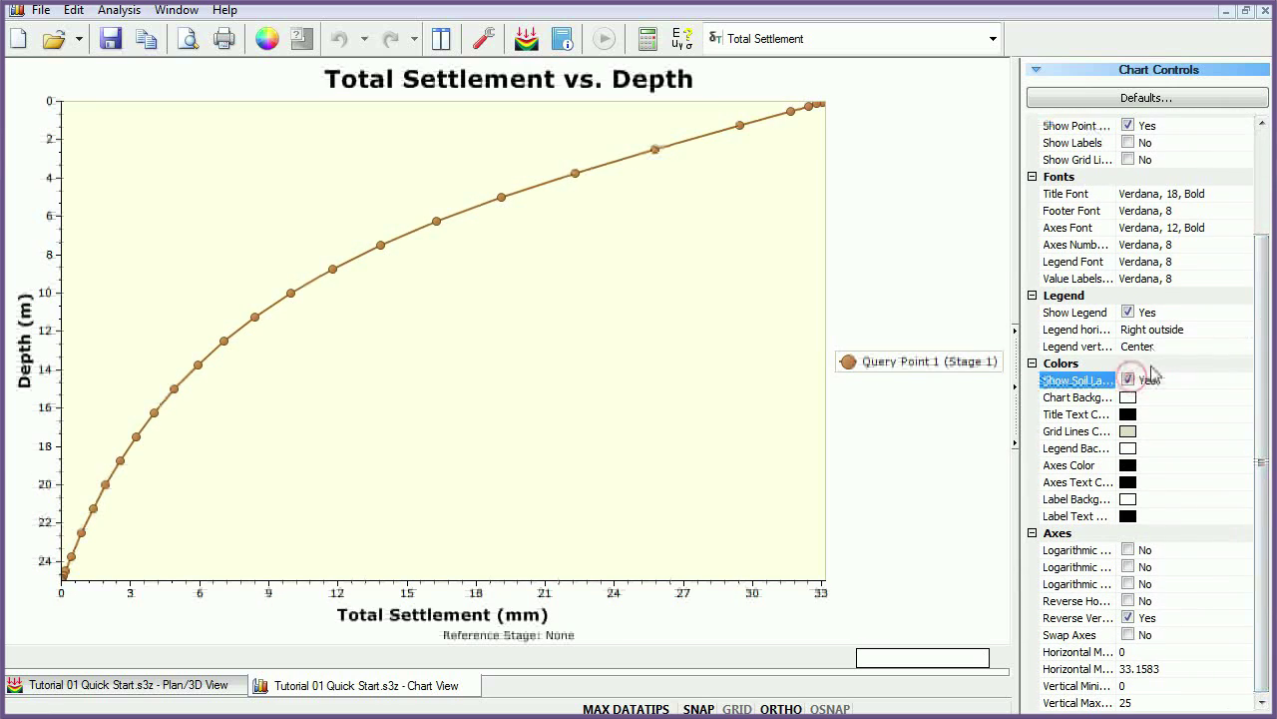
{"action": "left_click", "coordinate": [1127, 550]}
{"action": "left_click", "coordinate": [1127, 550]}
{"action": "left_click", "coordinate": [1127, 601]}
{"action": "left_click", "coordinate": [1128, 600]}
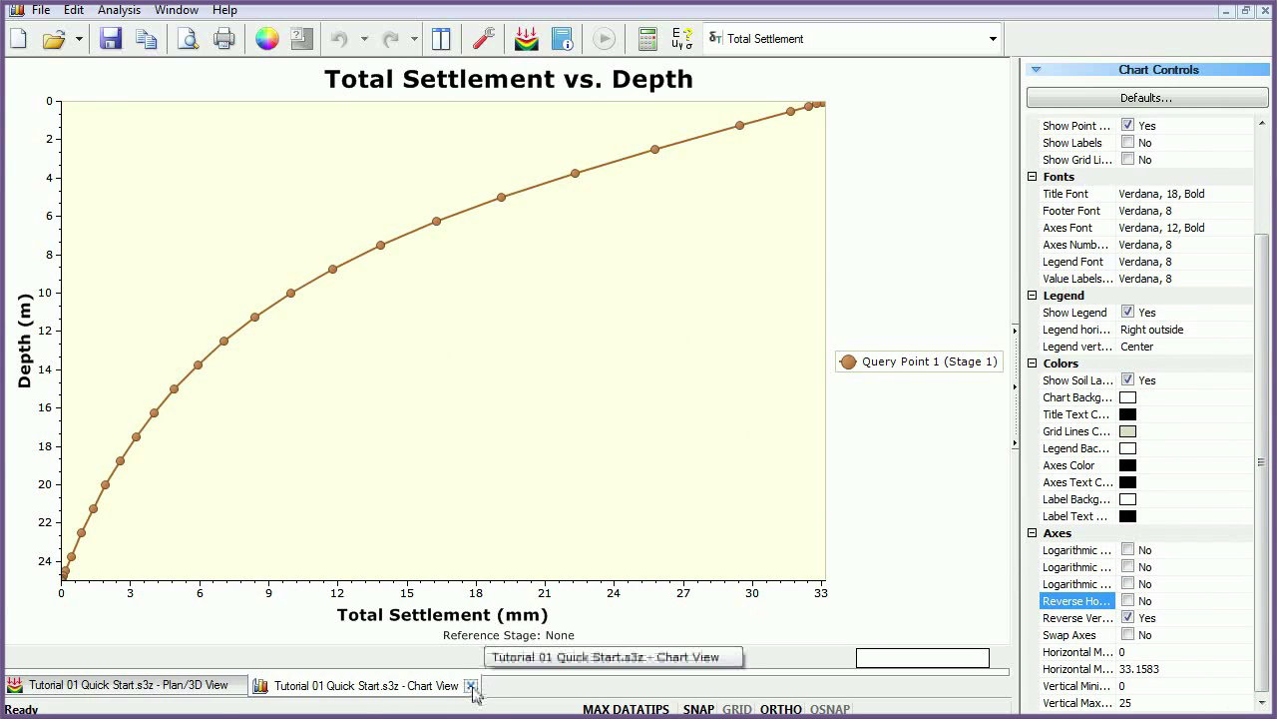
{"action": "left_click", "coordinate": [470, 687]}
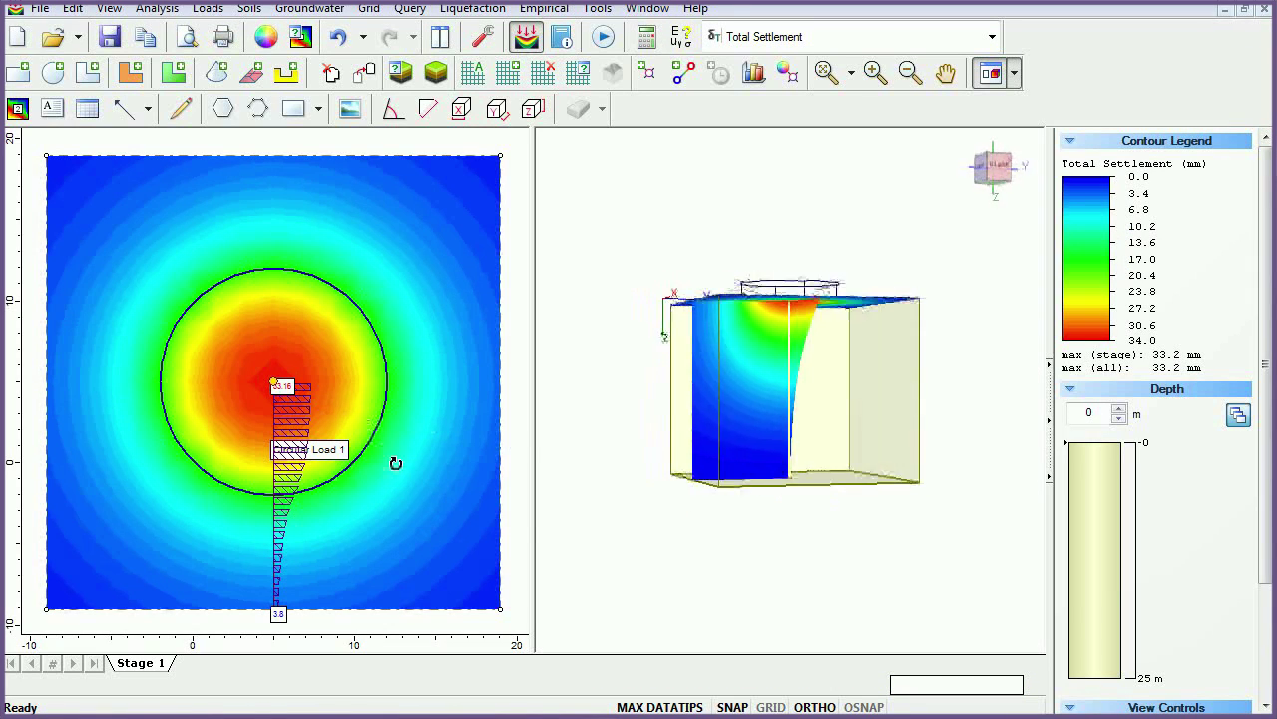
Graph Query Line 1 as a distance versus settlement chart.
{"action": "right_click", "coordinate": [771, 393]}
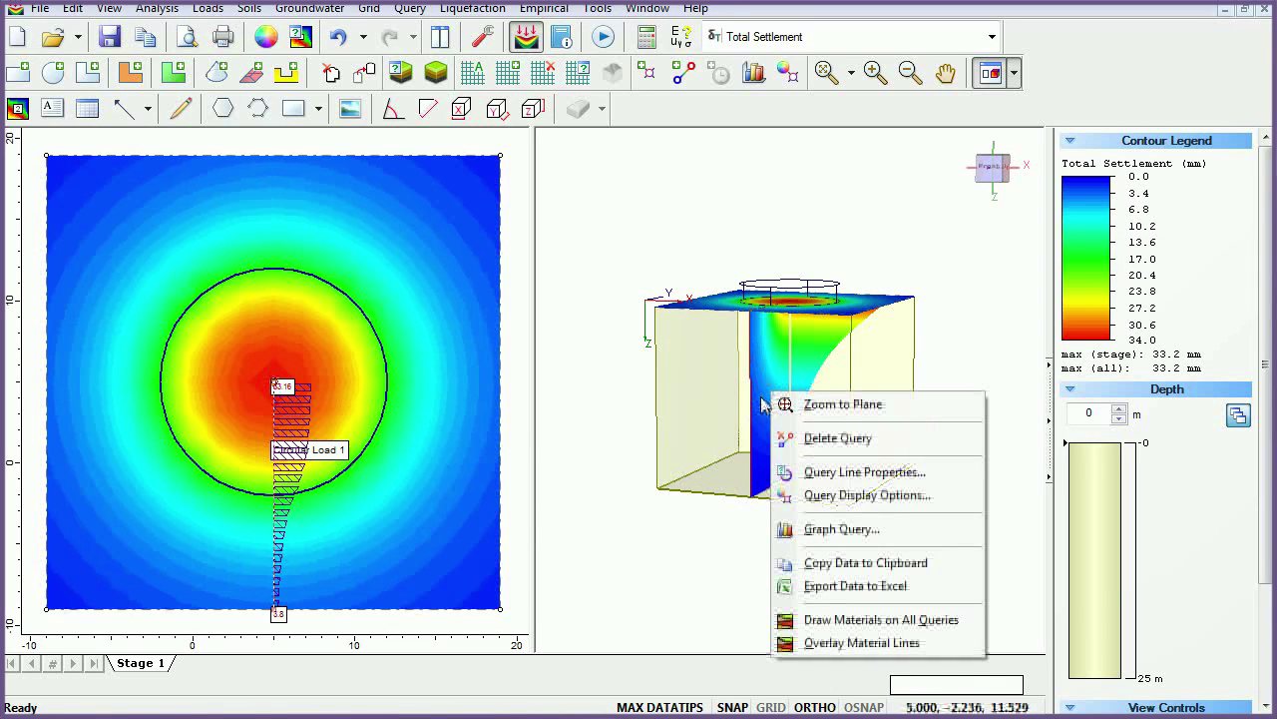
{"action": "left_click", "coordinate": [807, 536]}
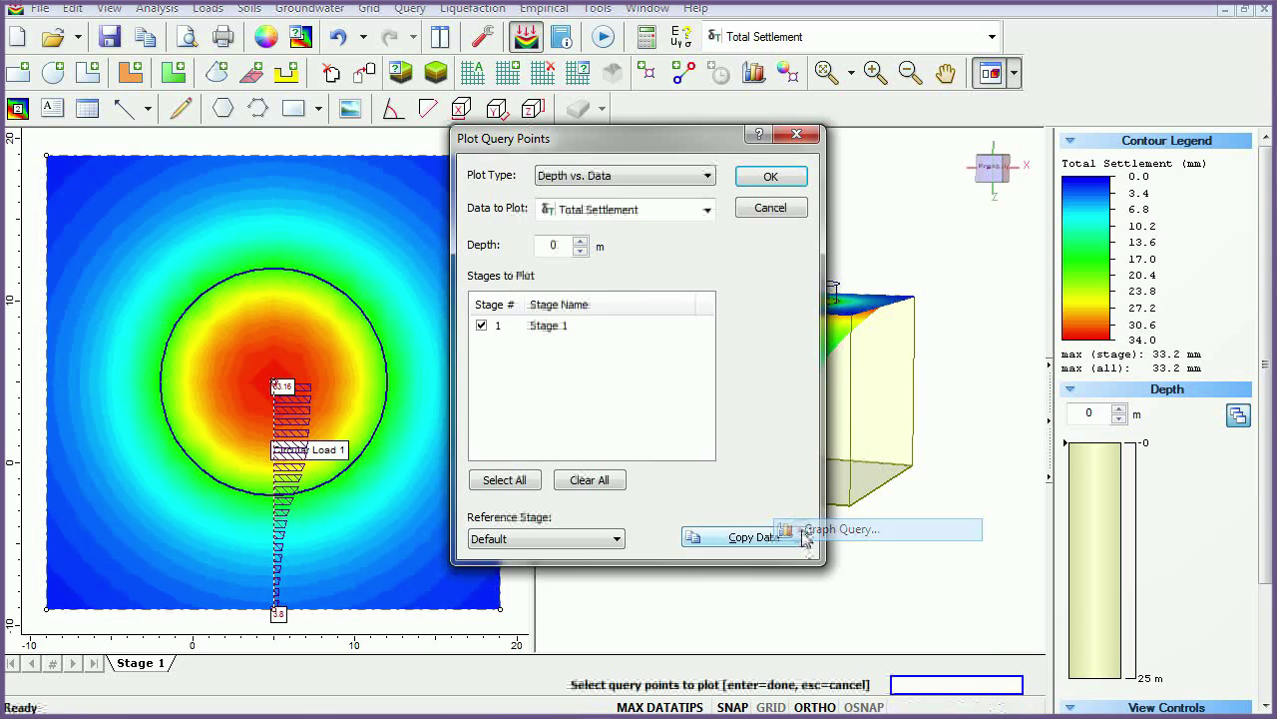
{"action": "left_click", "coordinate": [783, 181]}
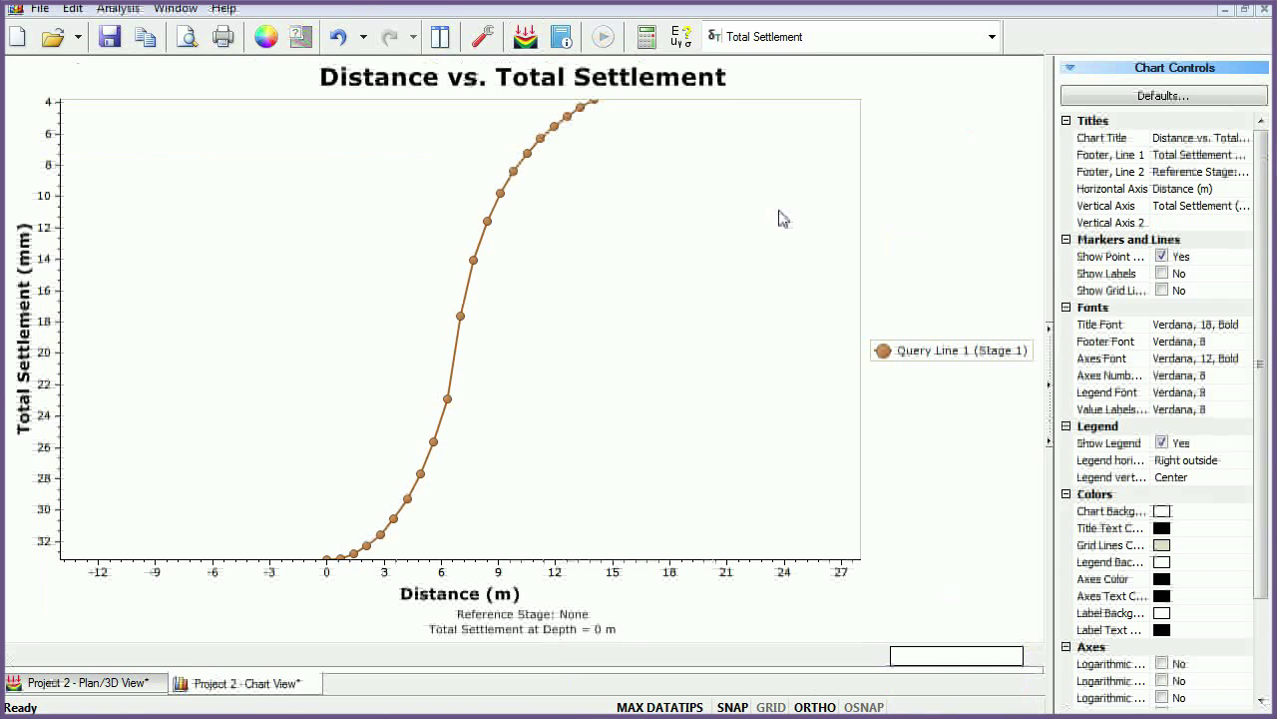
Tile the chart beside the plan view and slice the settlement results at about 5 m depth.
{"action": "left_click", "coordinate": [440, 37]}
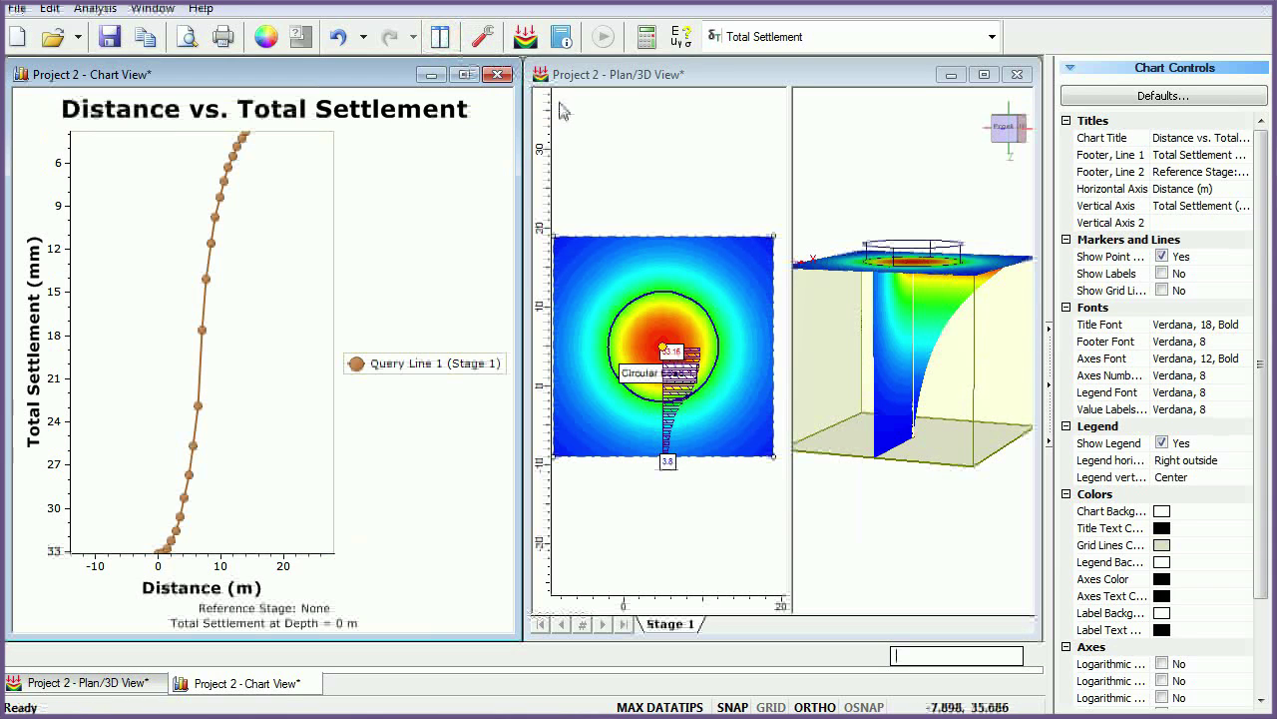
{"action": "left_click", "coordinate": [705, 136]}
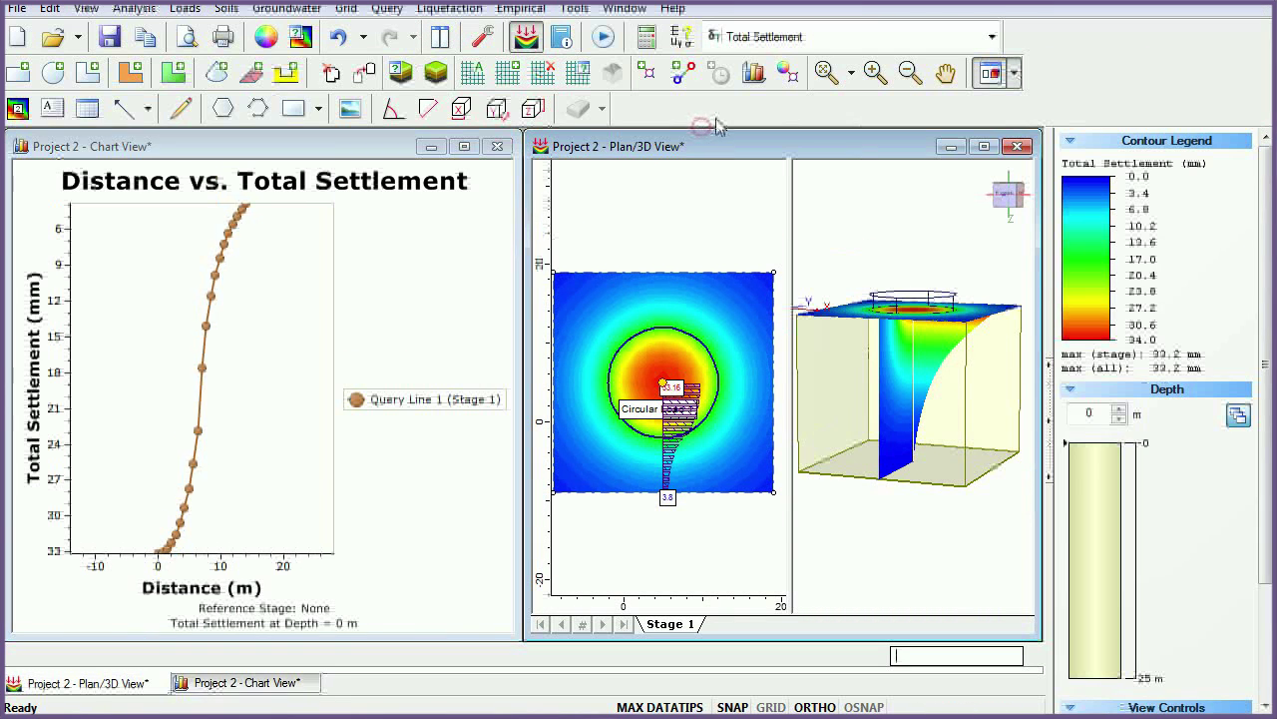
{"action": "left_click_drag", "start_coordinate": [1100, 443], "coordinate": [1100, 490]}
{"action": "left_click", "coordinate": [983, 147]}
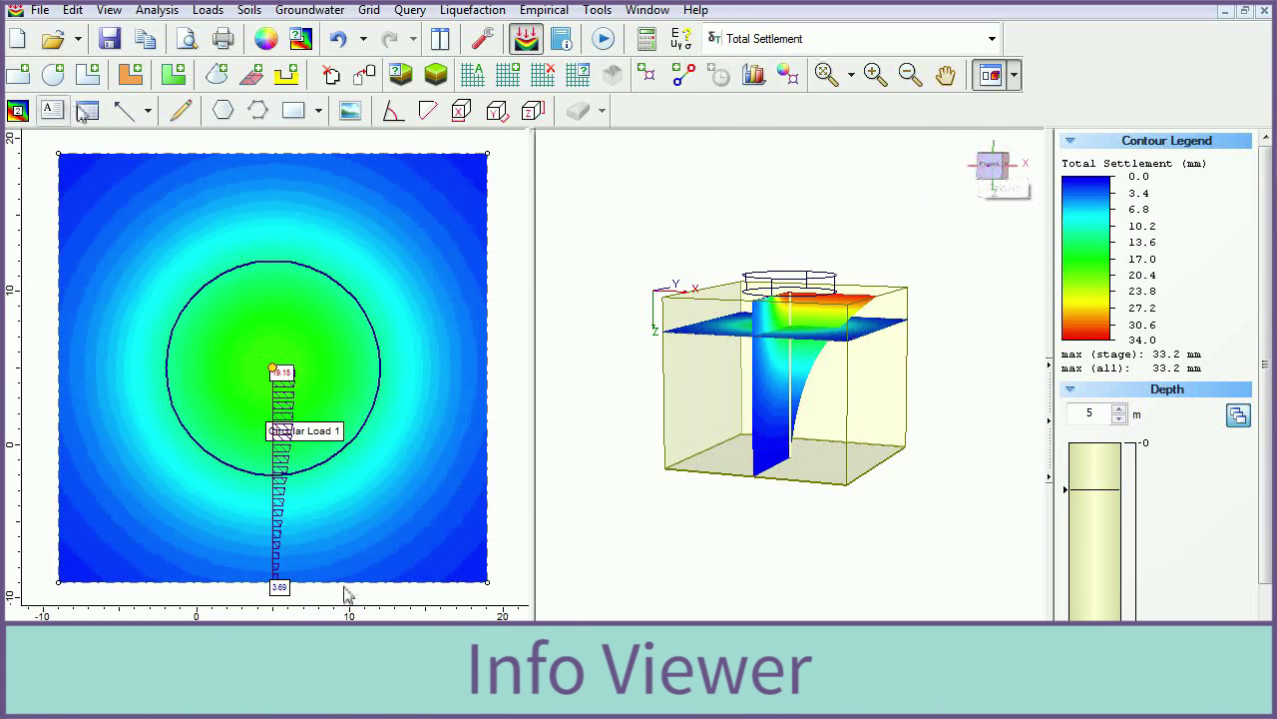
Open the Info Viewer analysis report and view its copy and export options.
{"action": "left_click", "coordinate": [565, 40]}
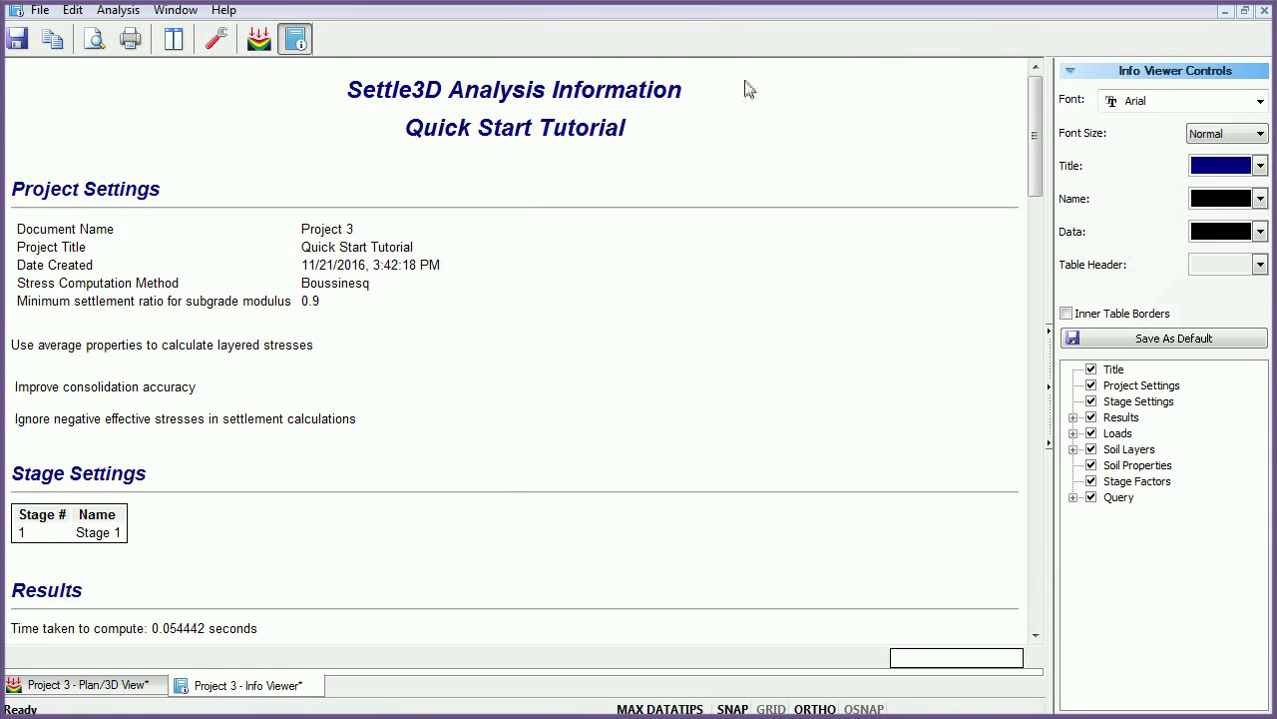
{"action": "right_click", "coordinate": [594, 391]}
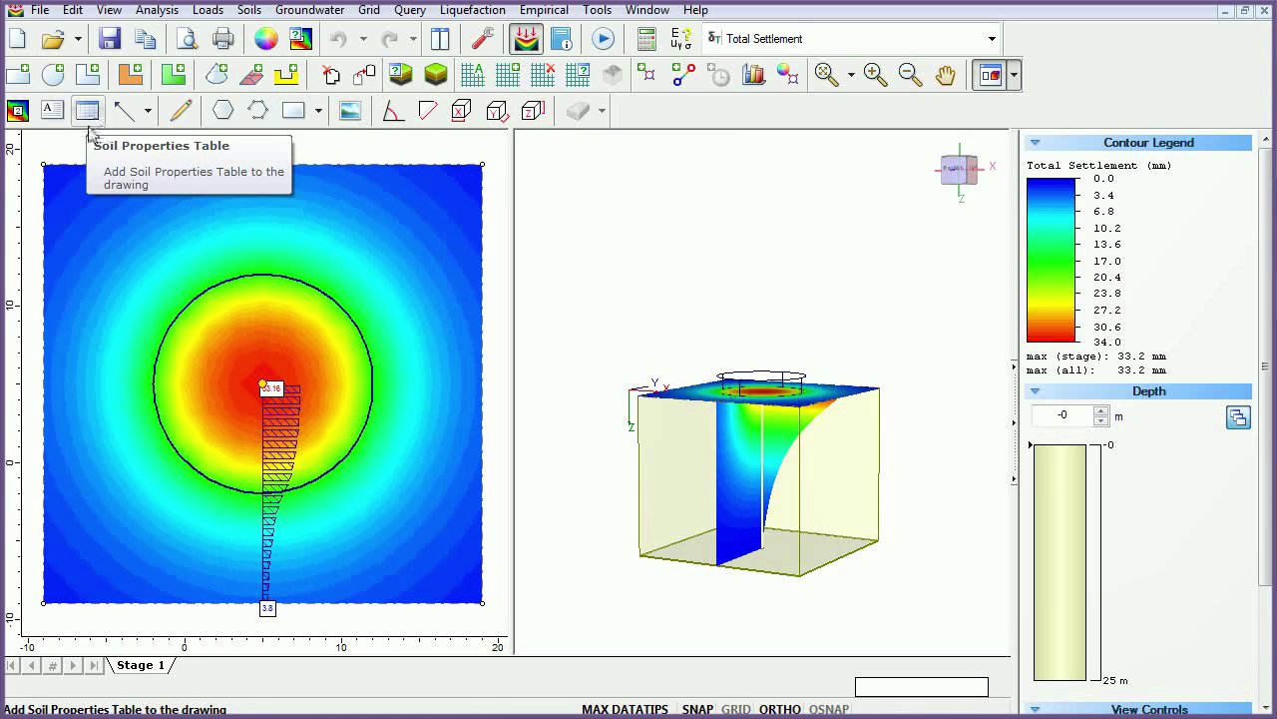
Hide the 3D view and place a soil properties table above the model's top-left.
{"action": "key", "text": "ctrl+3"}
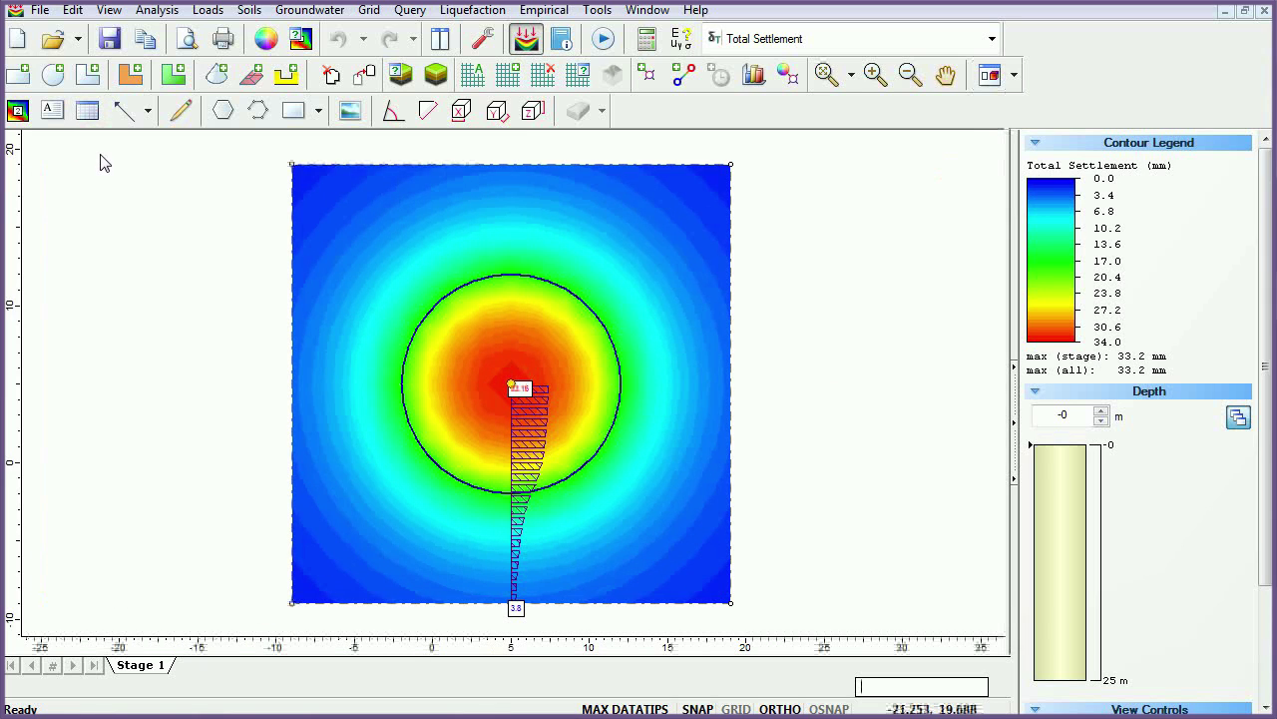
{"action": "scroll", "coordinate": [171, 194], "scroll_direction": "down", "scroll_amount": 2}
{"action": "middle_click_drag", "start_coordinate": [171, 193], "coordinate": [280, 273]}
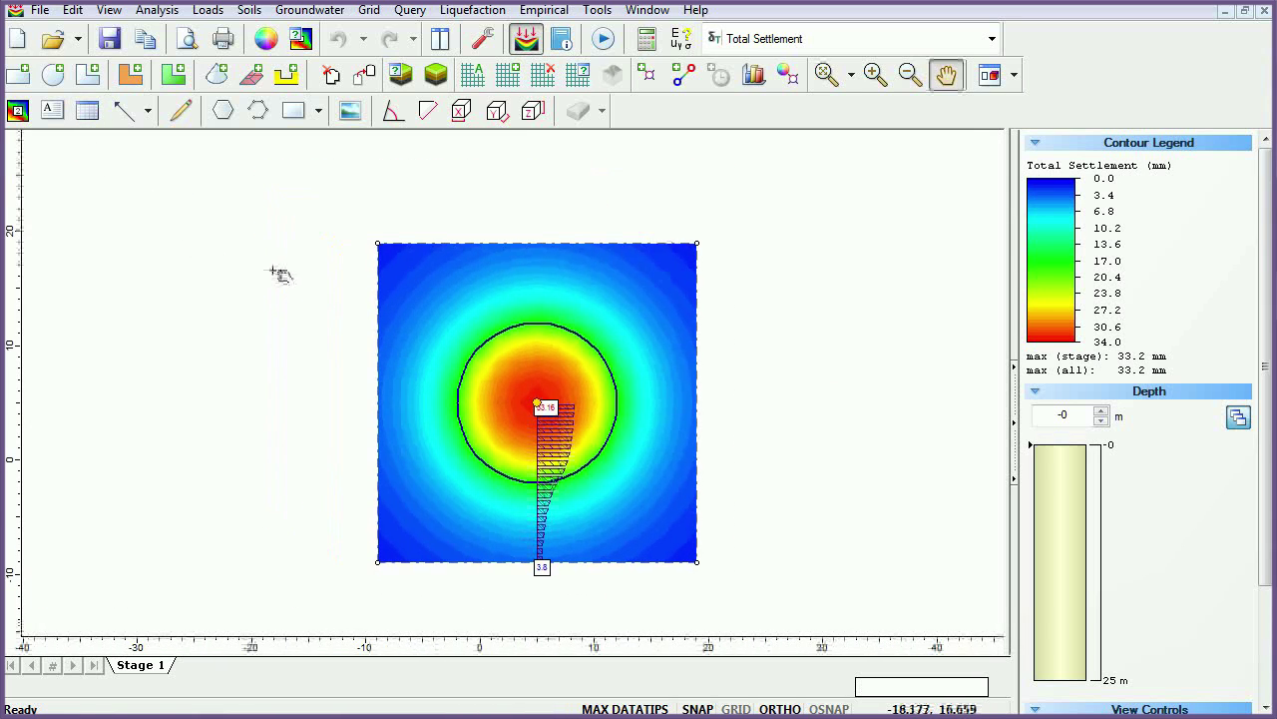
{"action": "left_click", "coordinate": [87, 110]}
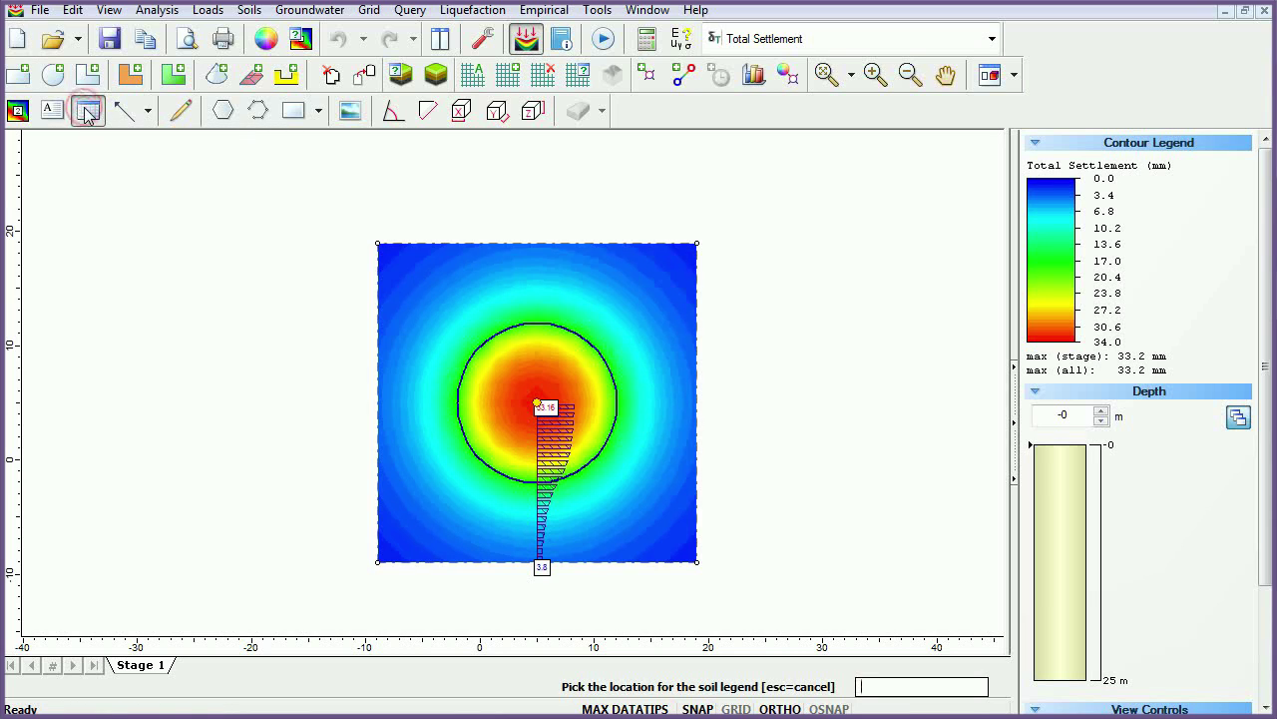
{"action": "left_click", "coordinate": [273, 171]}
Remove the Material Name and Color columns from the soil properties table.
{"action": "double_click", "coordinate": [504, 232]}
{"action": "left_click", "coordinate": [511, 342]}
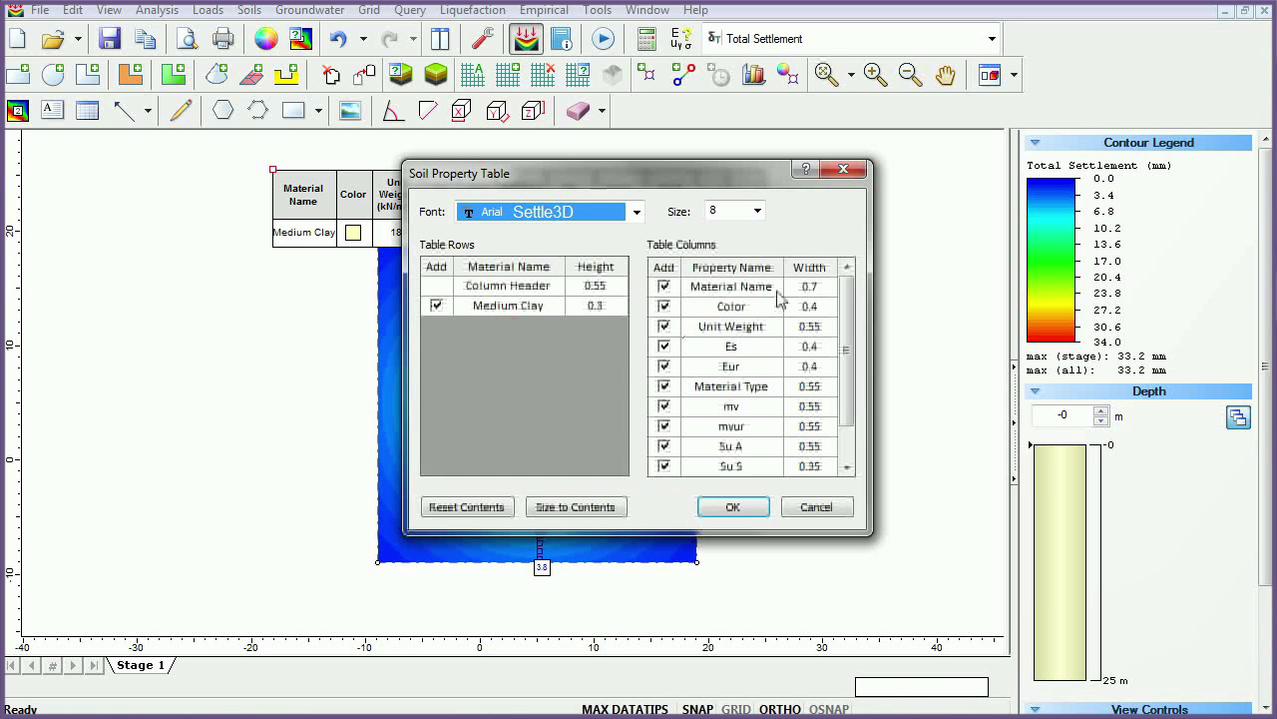
{"action": "left_click", "coordinate": [665, 307]}
{"action": "left_click", "coordinate": [664, 287]}
{"action": "left_click", "coordinate": [735, 506]}
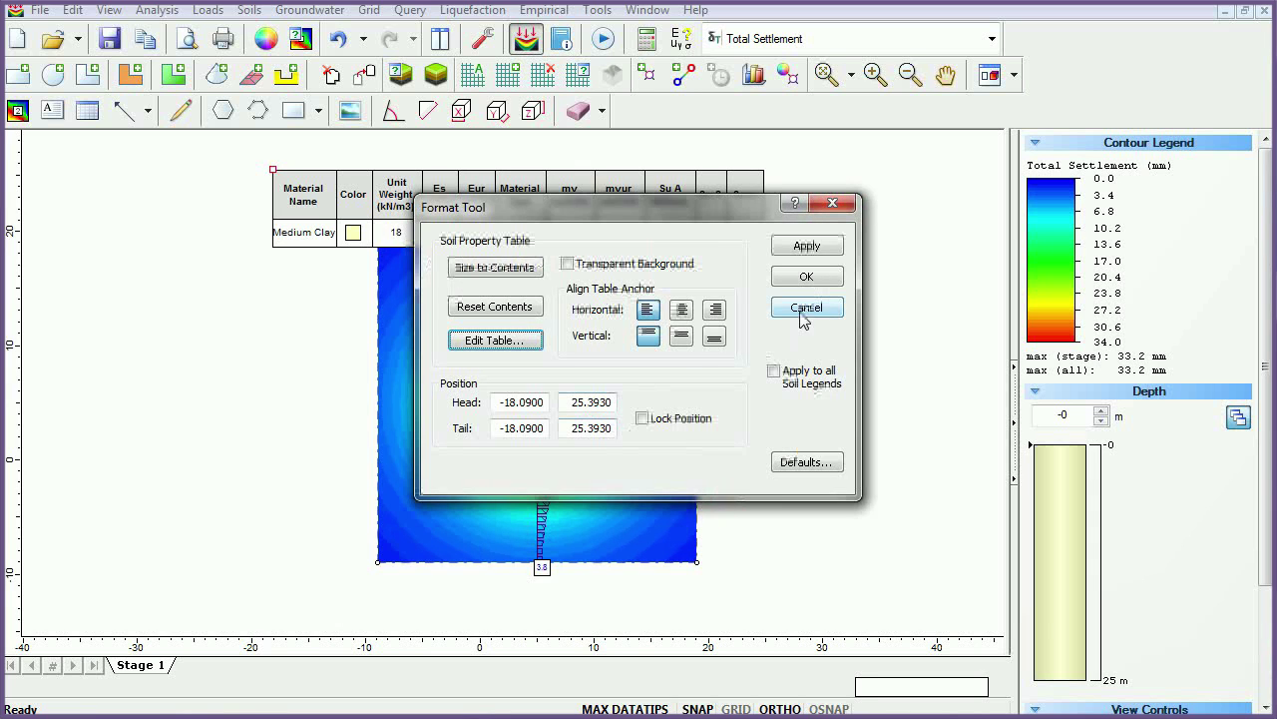